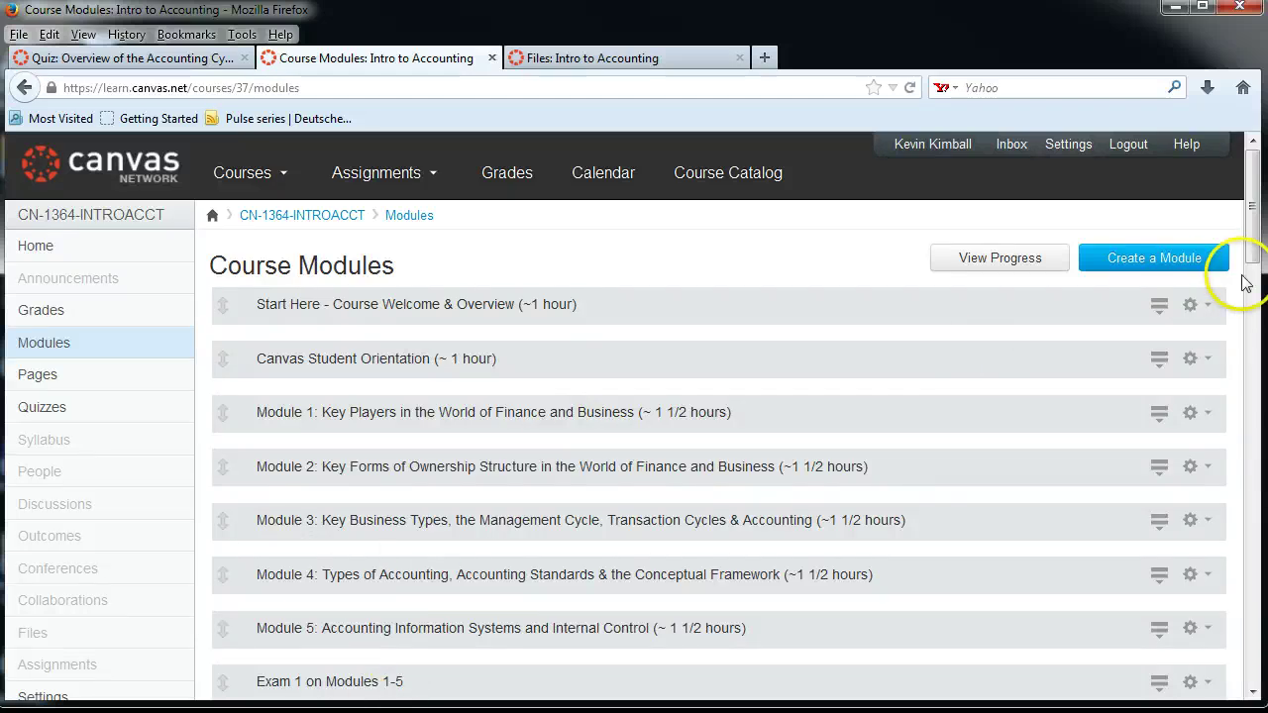
# Open the "Study: Overview of the Accounting Cycle" page from Module 12 and review its alternative topic formats and video transcript sections.
pyautogui.moveTo(1252, 228); pyautogui.dragTo(1251, 416)
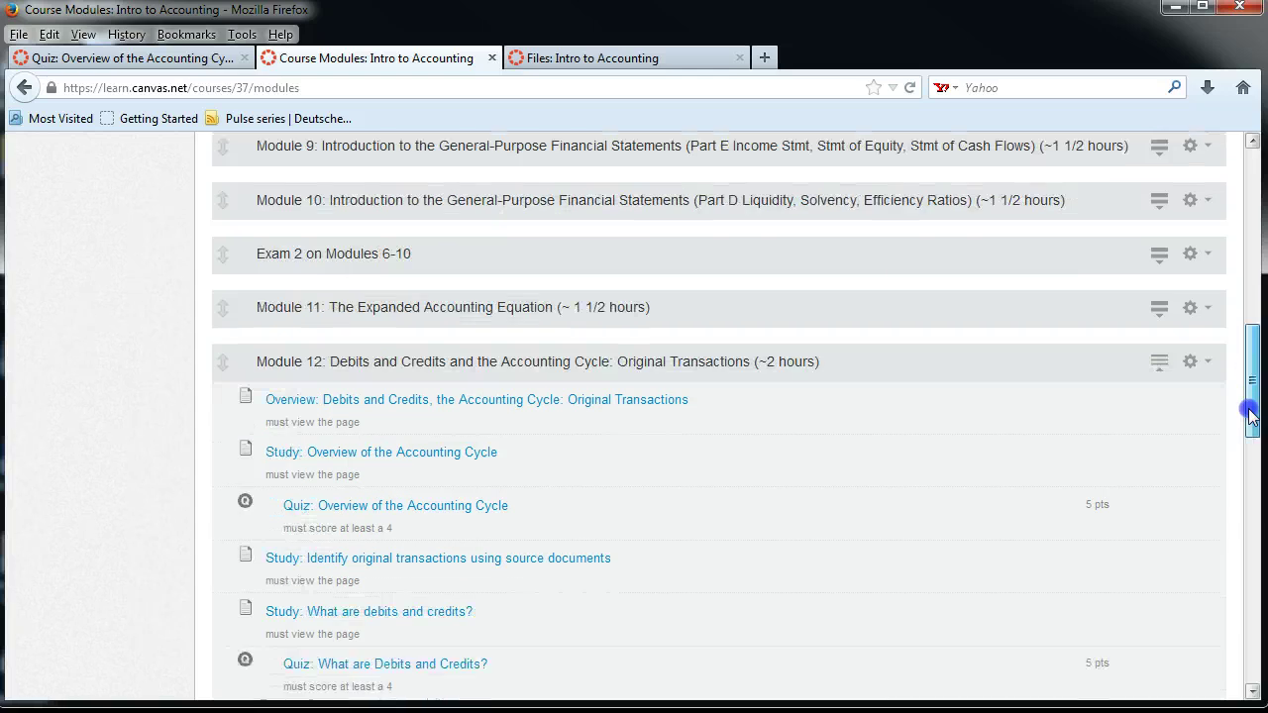
pyautogui.click(344, 460)
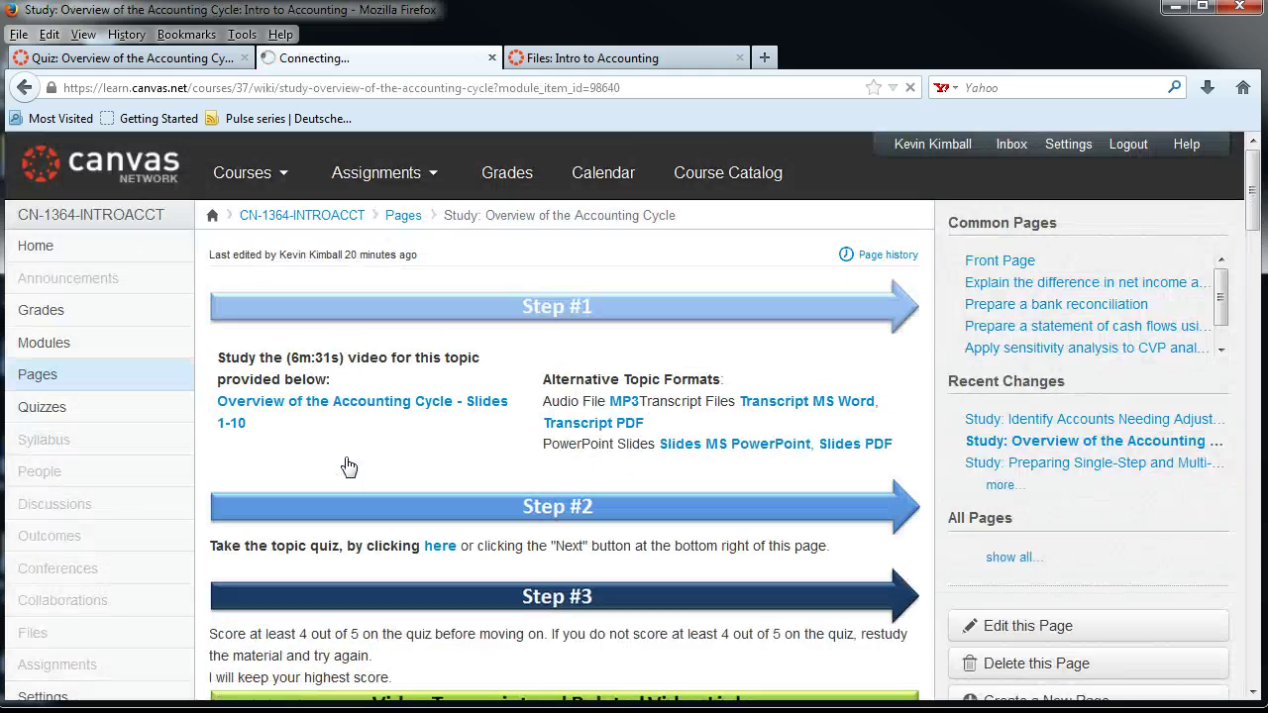
pyautogui.moveTo(1250, 192); pyautogui.dragTo(1249, 276)
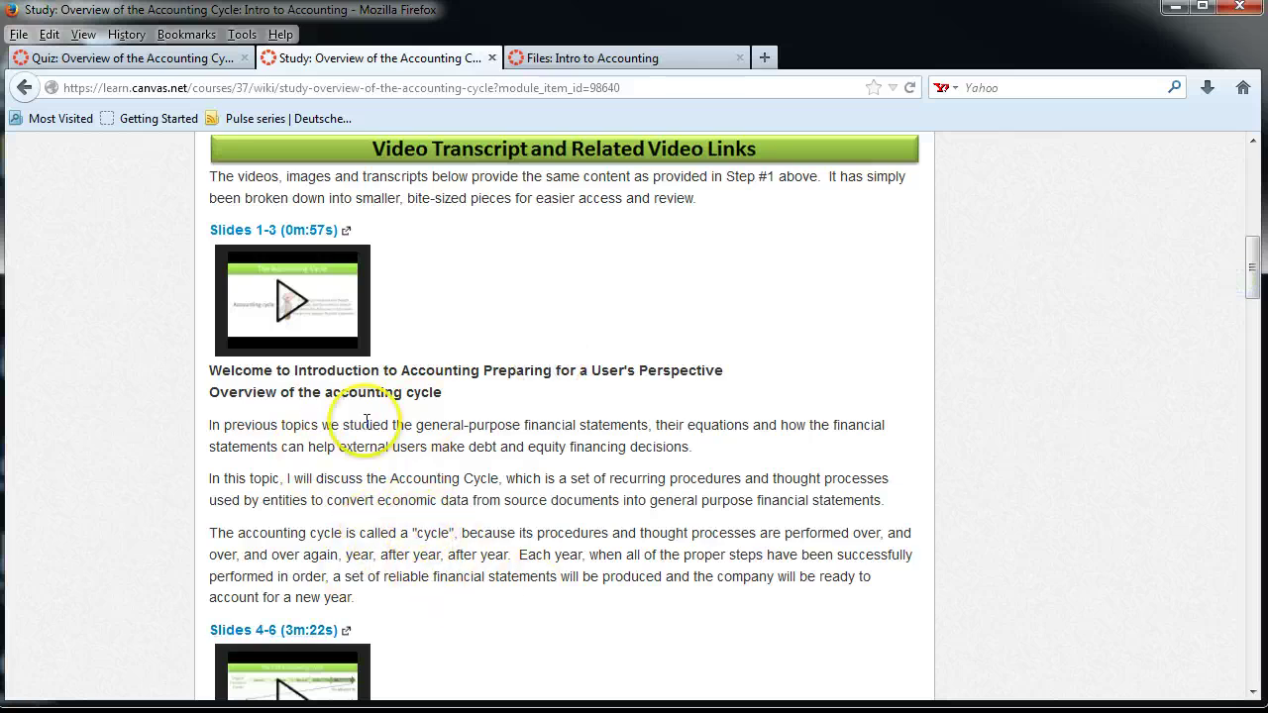
pyautogui.moveTo(1248, 284); pyautogui.dragTo(1239, 212)
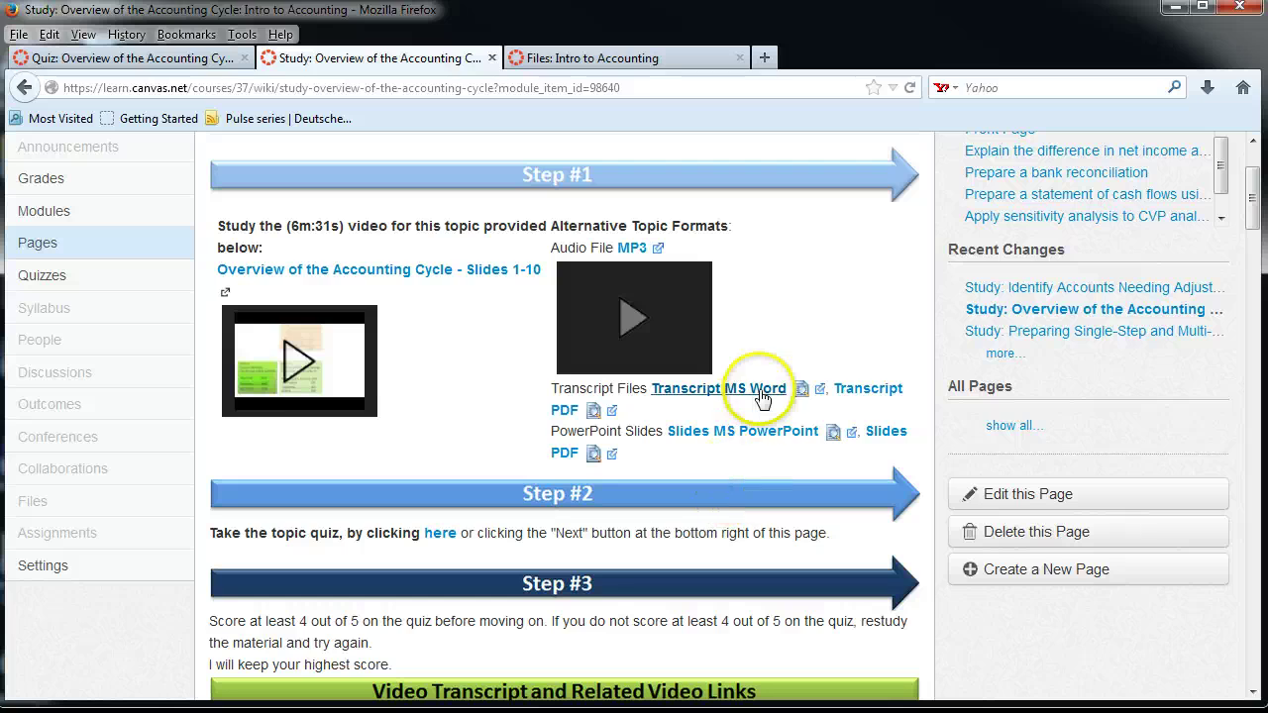
# Download the Transcript MS Word and Transcript PDF files from the page's alternative topic formats.
pyautogui.click(735, 390)
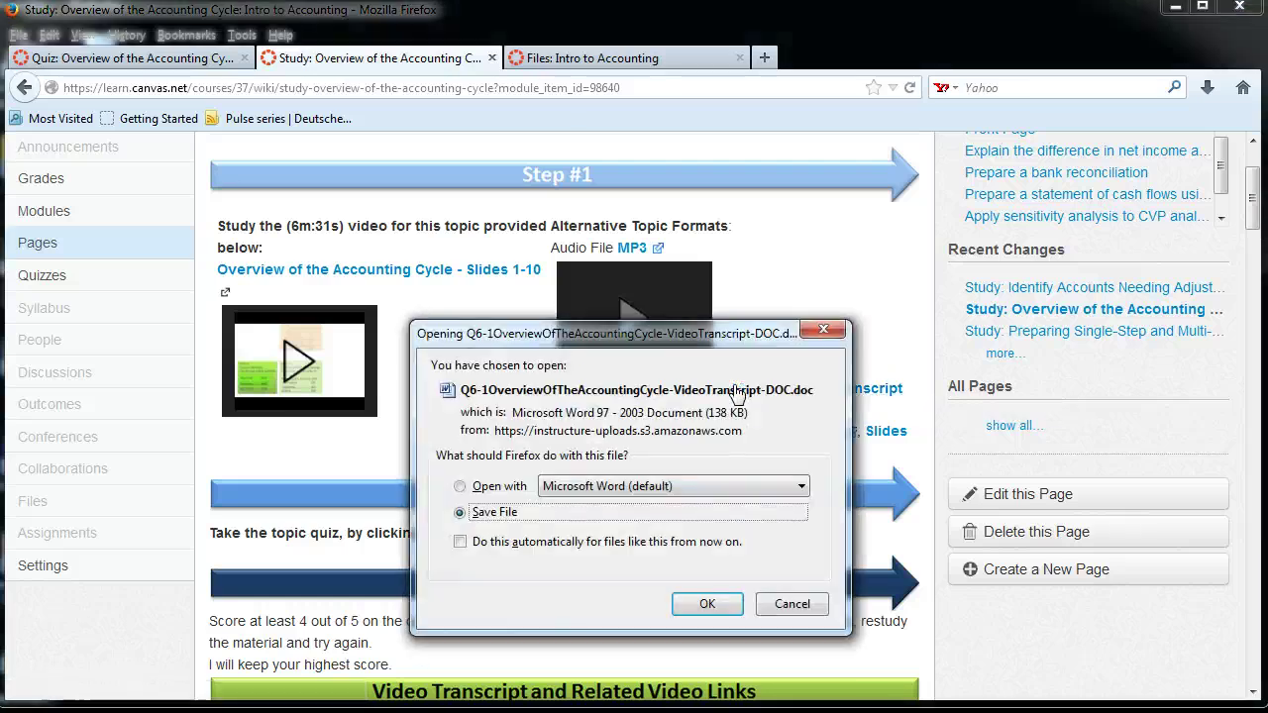
pyautogui.click(723, 604)
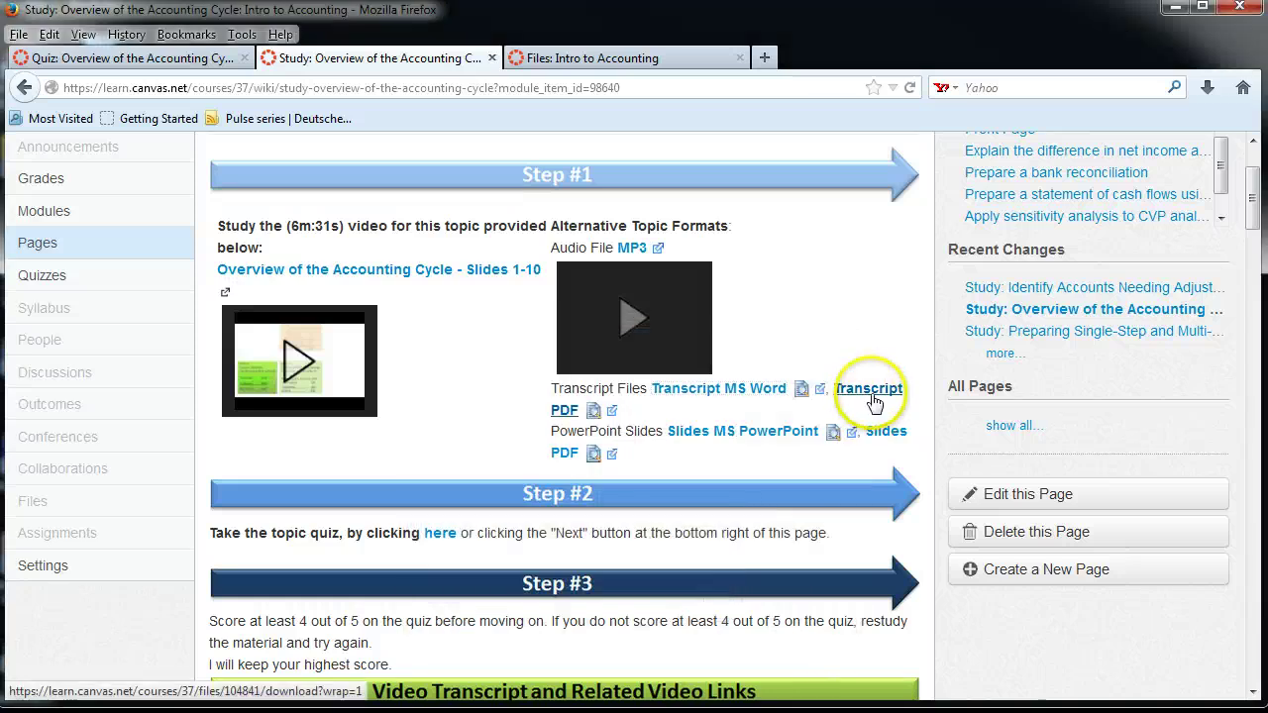
pyautogui.click(870, 393)
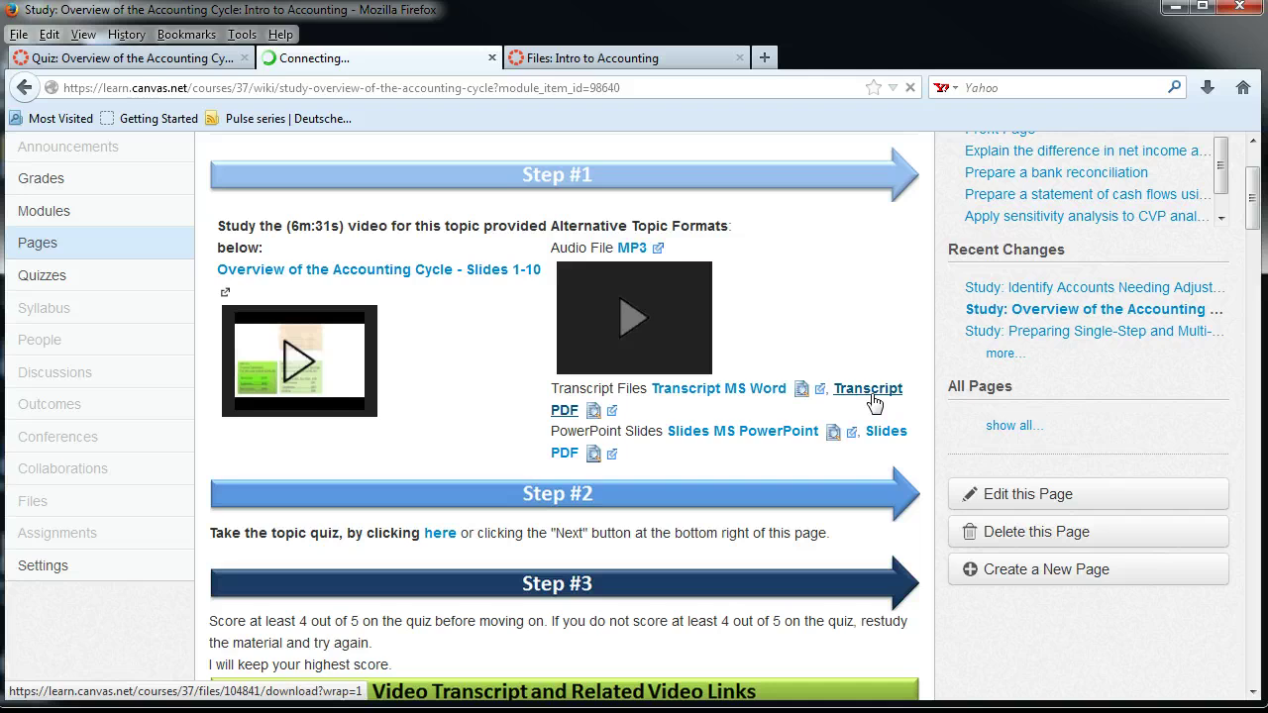
pyautogui.click(870, 394)
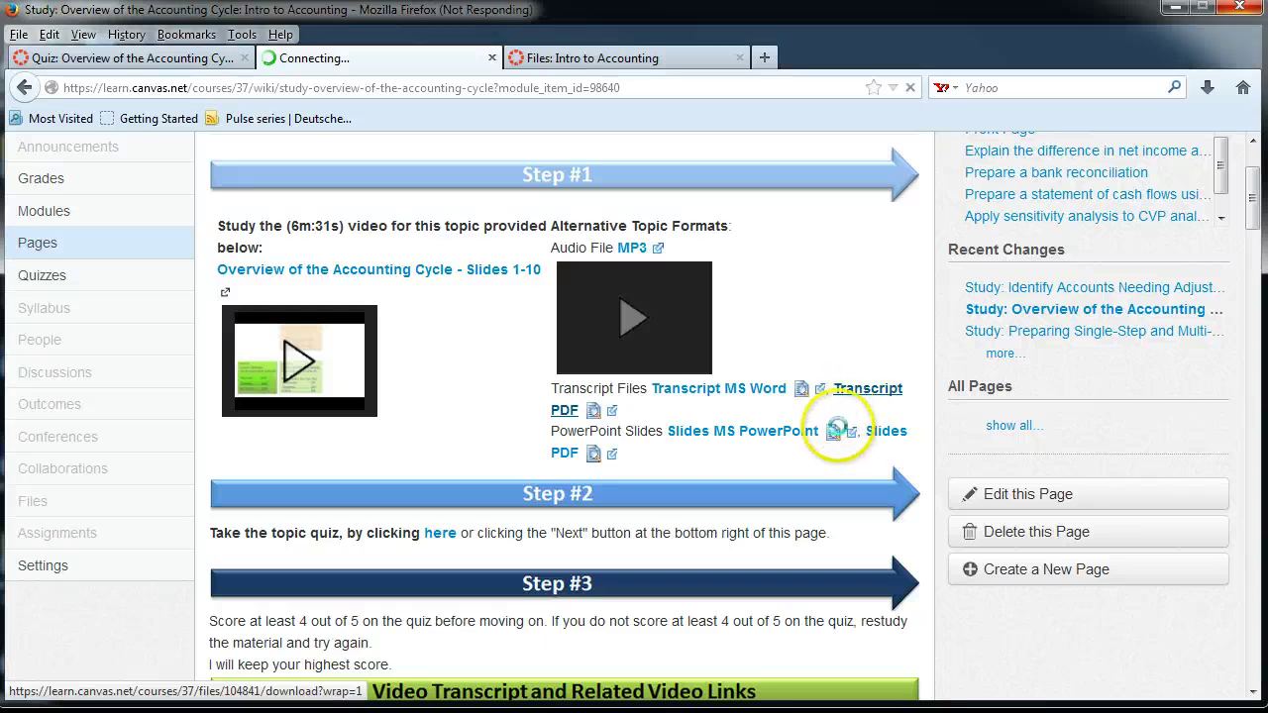
pyautogui.click(698, 601)
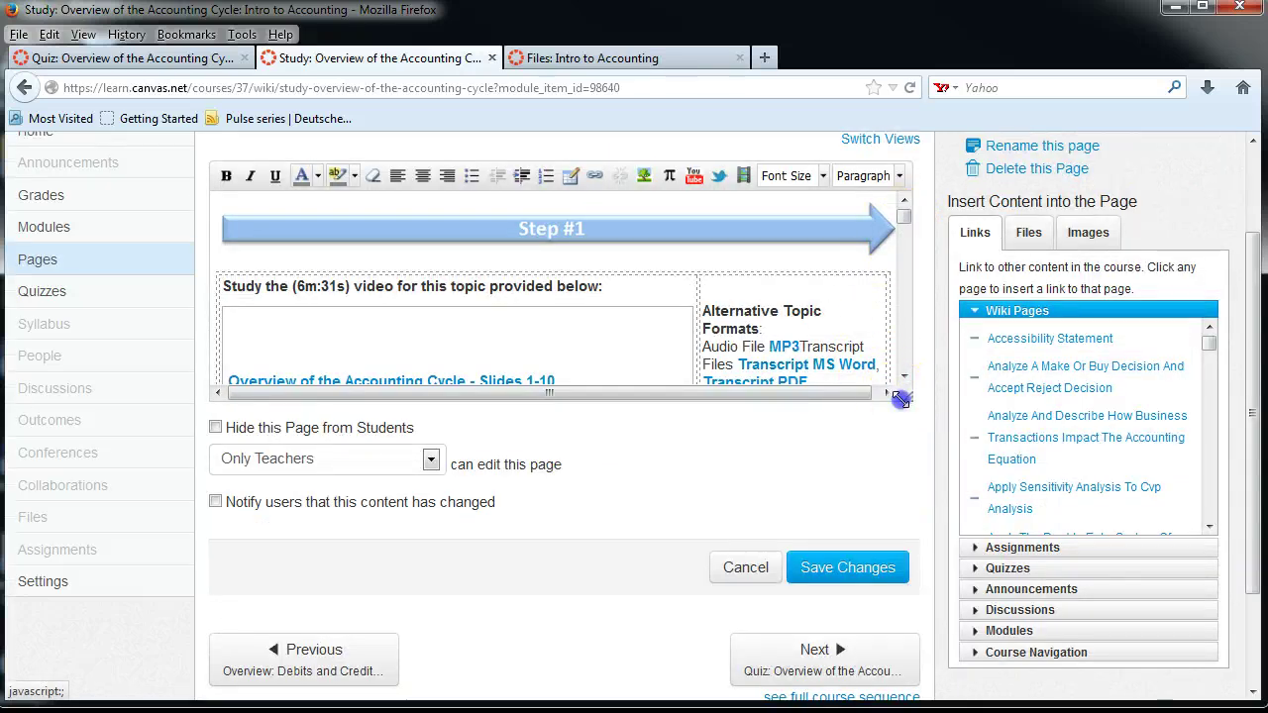
# Edit the page to remove the links from "Transcript MS Word" and "Transcript PDF", and save the changes.
pyautogui.moveTo(900, 398); pyautogui.dragTo(896, 522)
pyautogui.moveTo(808, 383); pyautogui.dragTo(734, 365)
pyautogui.click(619, 178)
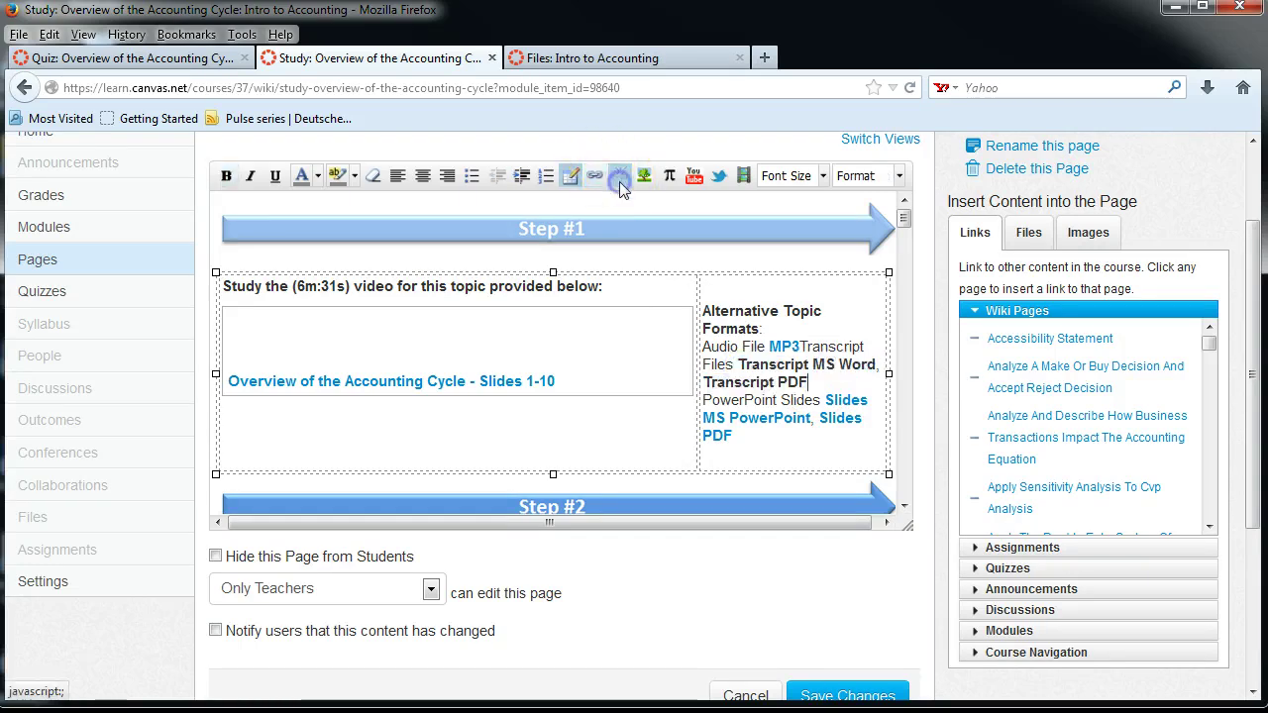
pyautogui.click(881, 693)
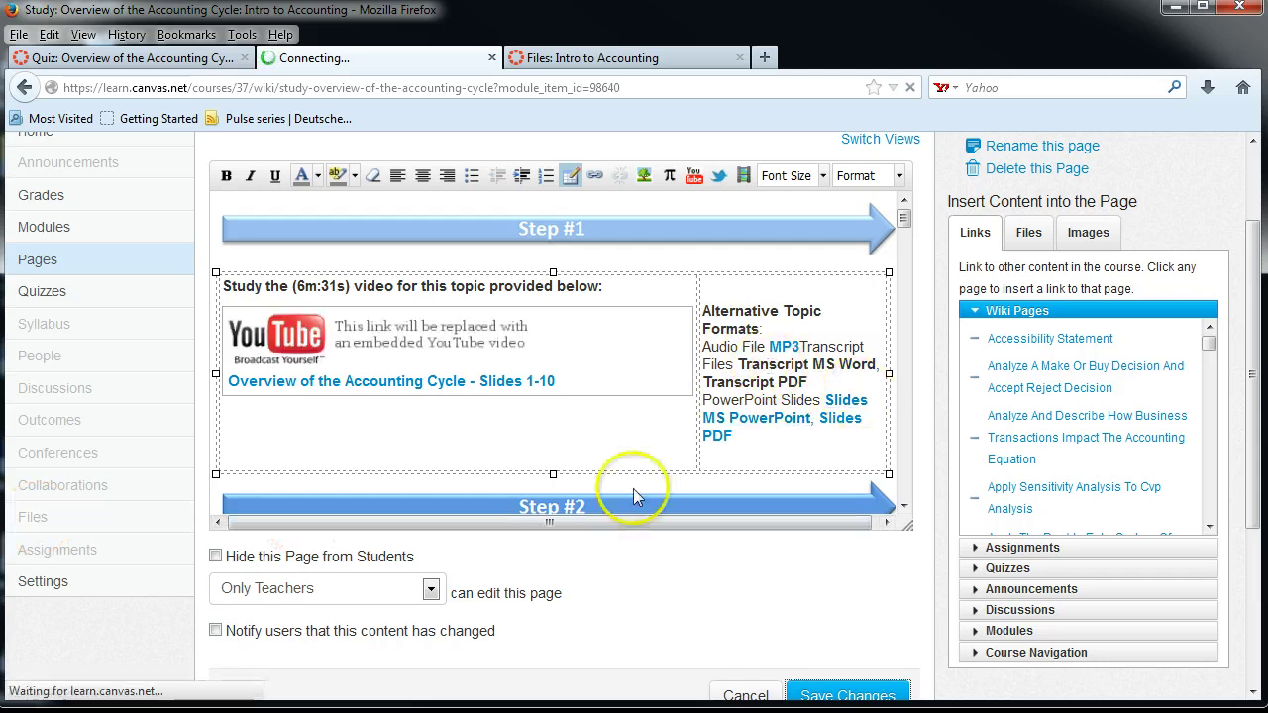
# Open the course files, and in the AcctMOOCContentSpecifications workbook in Excel look up the quiz number for "Overview of the accounting cycle" under Module 12.
pyautogui.click(47, 525)
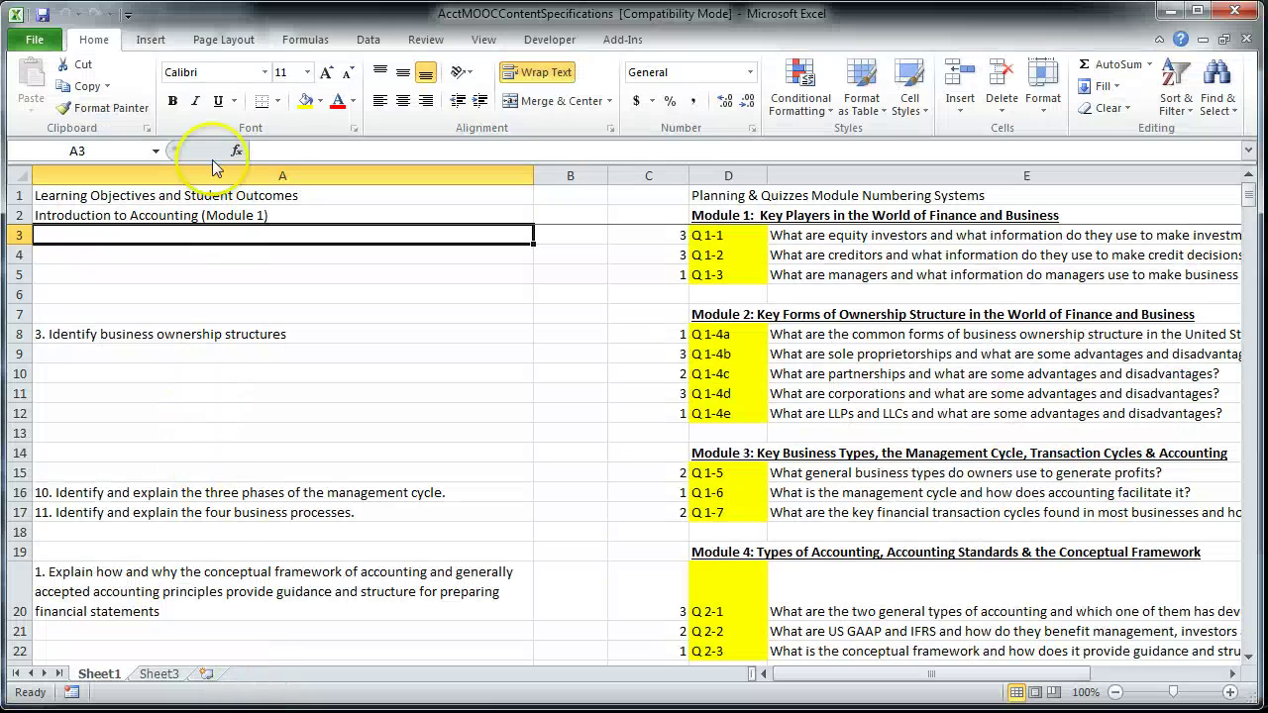
pyautogui.click(728, 236)
pyautogui.press('Down')
pyautogui.press('Down')
pyautogui.press('Down')
pyautogui.press('Down')
pyautogui.press('Down')
pyautogui.press('Down')
pyautogui.press('Down')
pyautogui.press('Down')
pyautogui.press('Down')
pyautogui.press('Down')
pyautogui.press('Down')
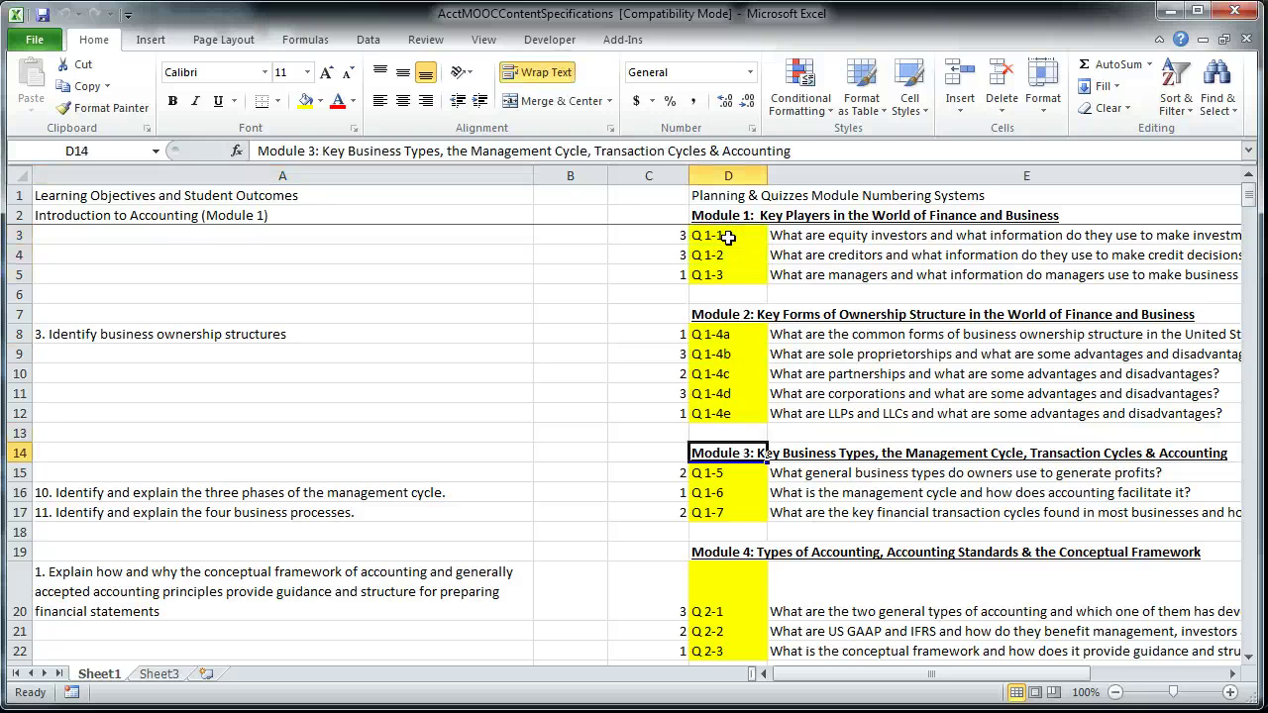
pyautogui.press('pagedown')
pyautogui.press('pagedown')
pyautogui.press('pagedown')
pyautogui.press('pagedown')
pyautogui.press('pagedown')
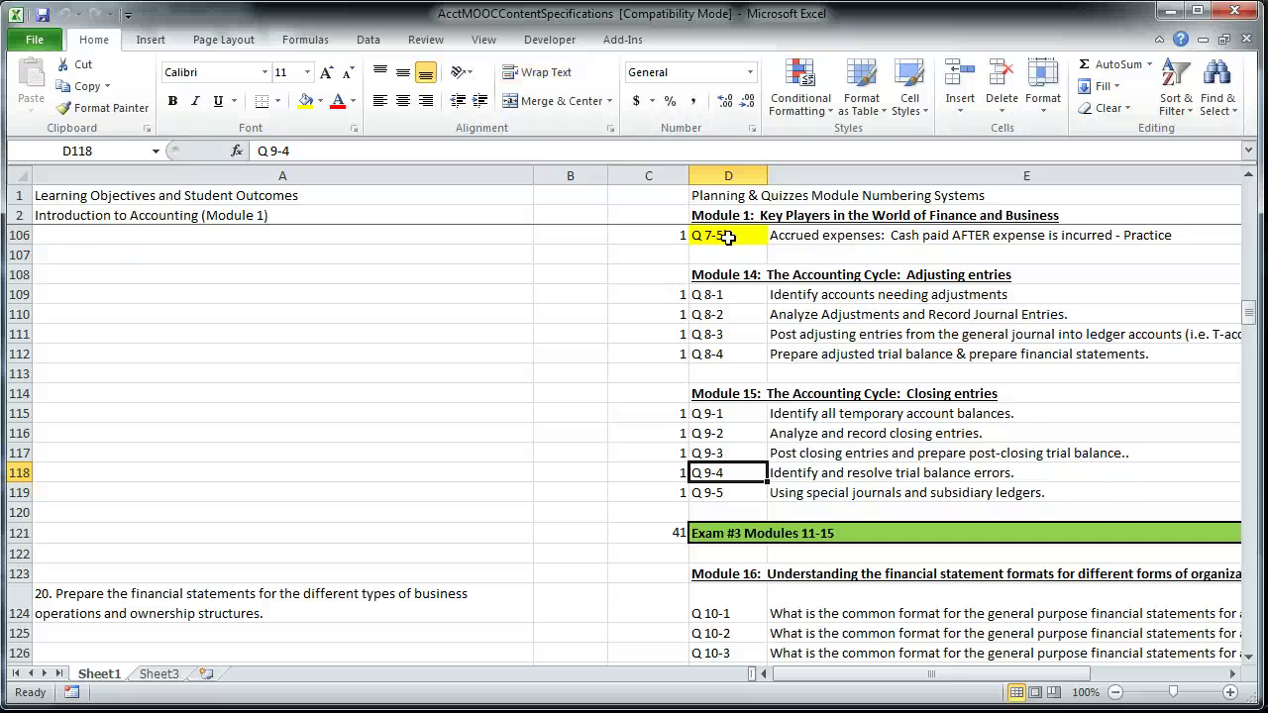
pyautogui.press('pageup')
pyautogui.press('Up')
pyautogui.press('Up')
pyautogui.press('Up')
pyautogui.press('Up')
pyautogui.press('Up')
pyautogui.press('Up')
pyautogui.press('Up')
pyautogui.press('Up')
pyautogui.press('Up')
pyautogui.press('Up')
pyautogui.press('Up')
pyautogui.press('Up')
pyautogui.press('Up')
pyautogui.press('Up')
pyautogui.press('Up')
pyautogui.press('Up')
pyautogui.press('Up')
pyautogui.press('Up')
pyautogui.press('Up')
pyautogui.press('Up')
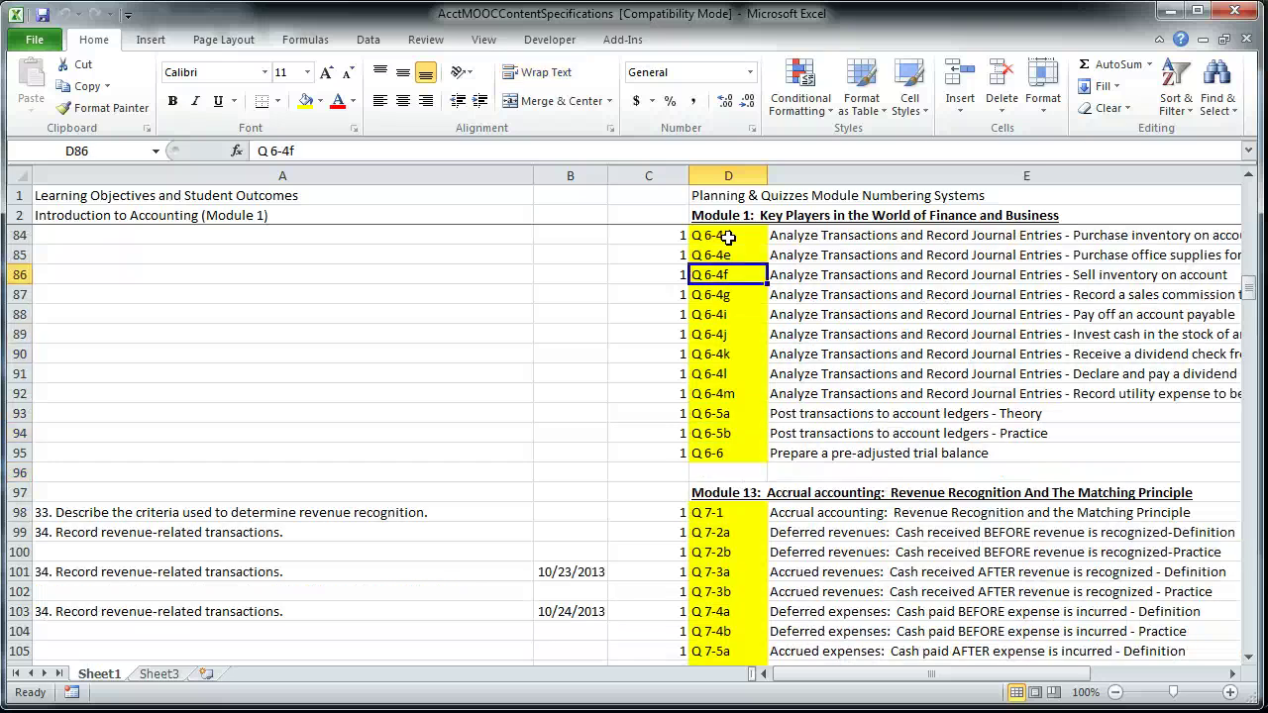
pyautogui.press('Down')
pyautogui.press('Down')
pyautogui.press('Down')
pyautogui.press('Down')
pyautogui.press('Down')
pyautogui.press('Down')
pyautogui.press('Down')
pyautogui.press('Down')
pyautogui.press('Down')
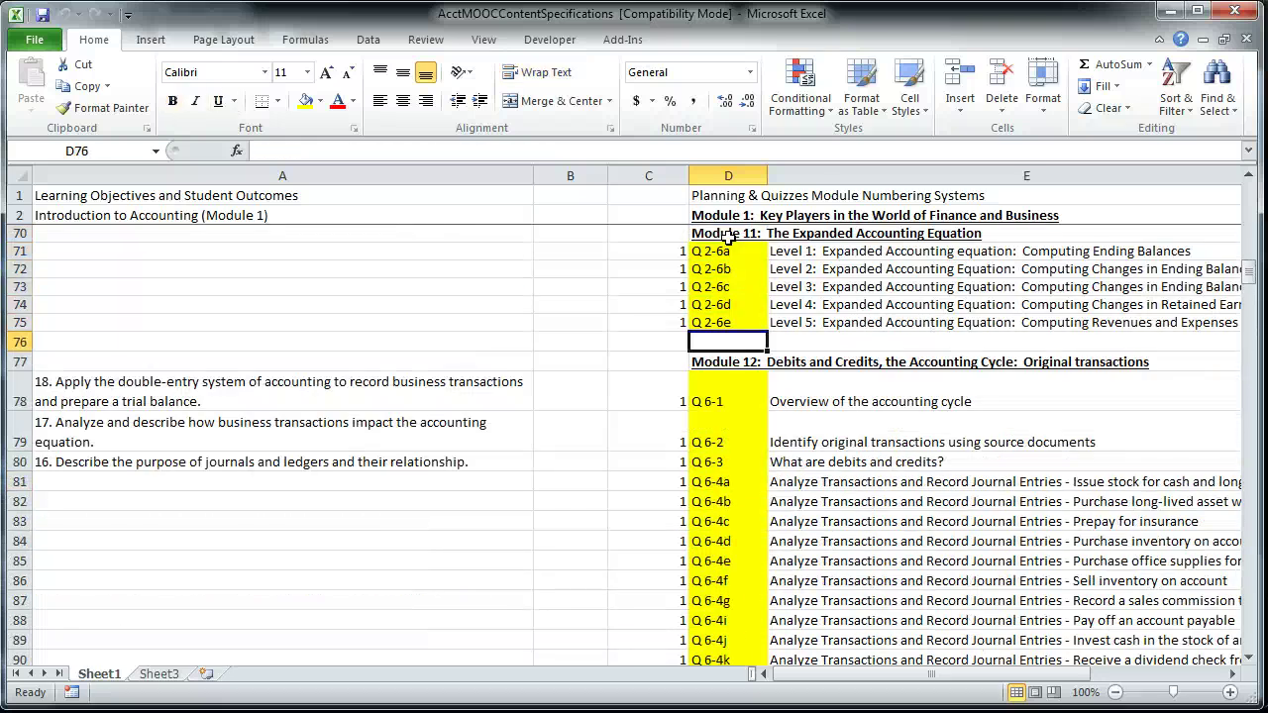
pyautogui.press('Up')
pyautogui.press('Right')
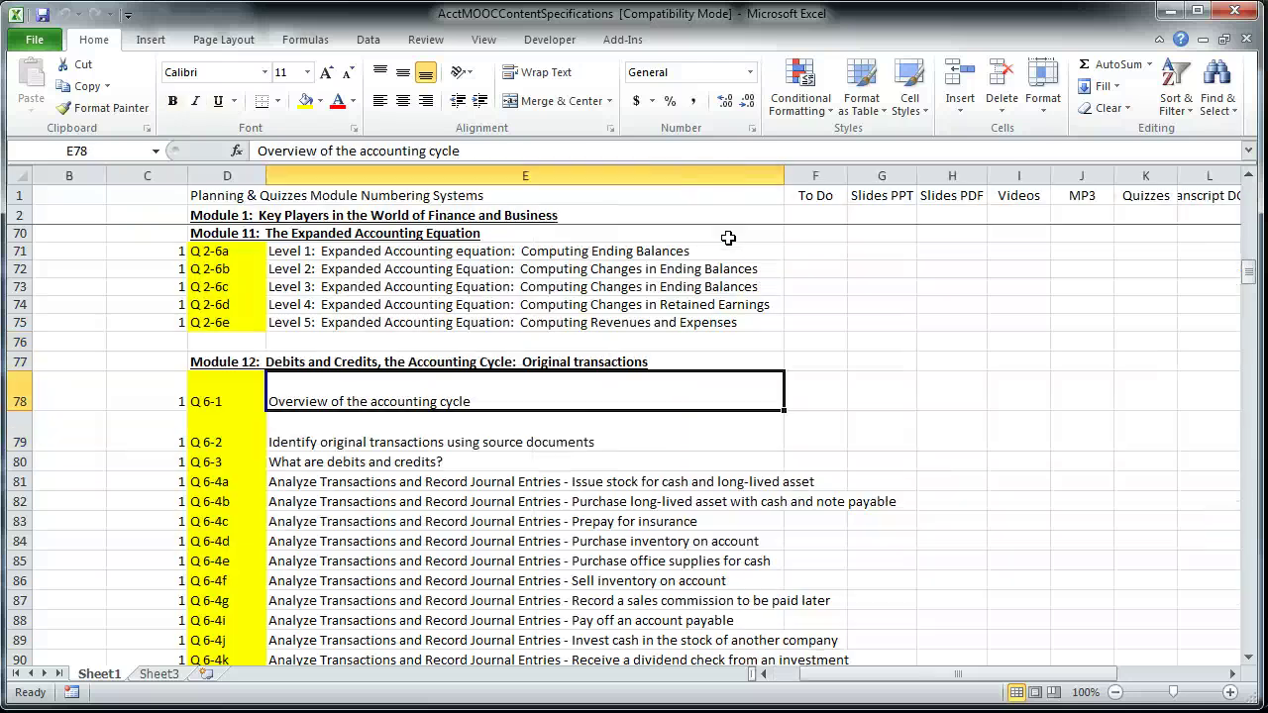
pyautogui.press('Left')
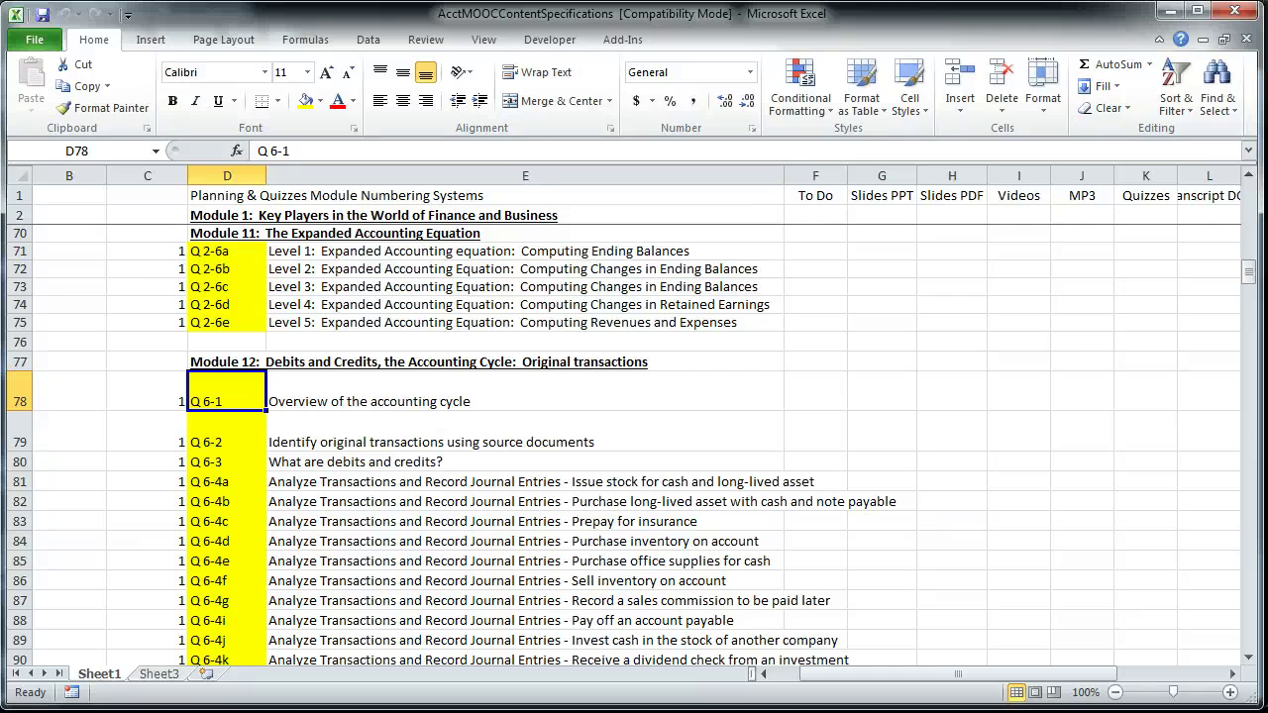
# Return to the course files in Firefox and delete Q6-1OverviewOfTheAccountingCycle-VideoTranscript-DOC.doc from the DOC video transcripts folder.
pyautogui.click(1173, 11)
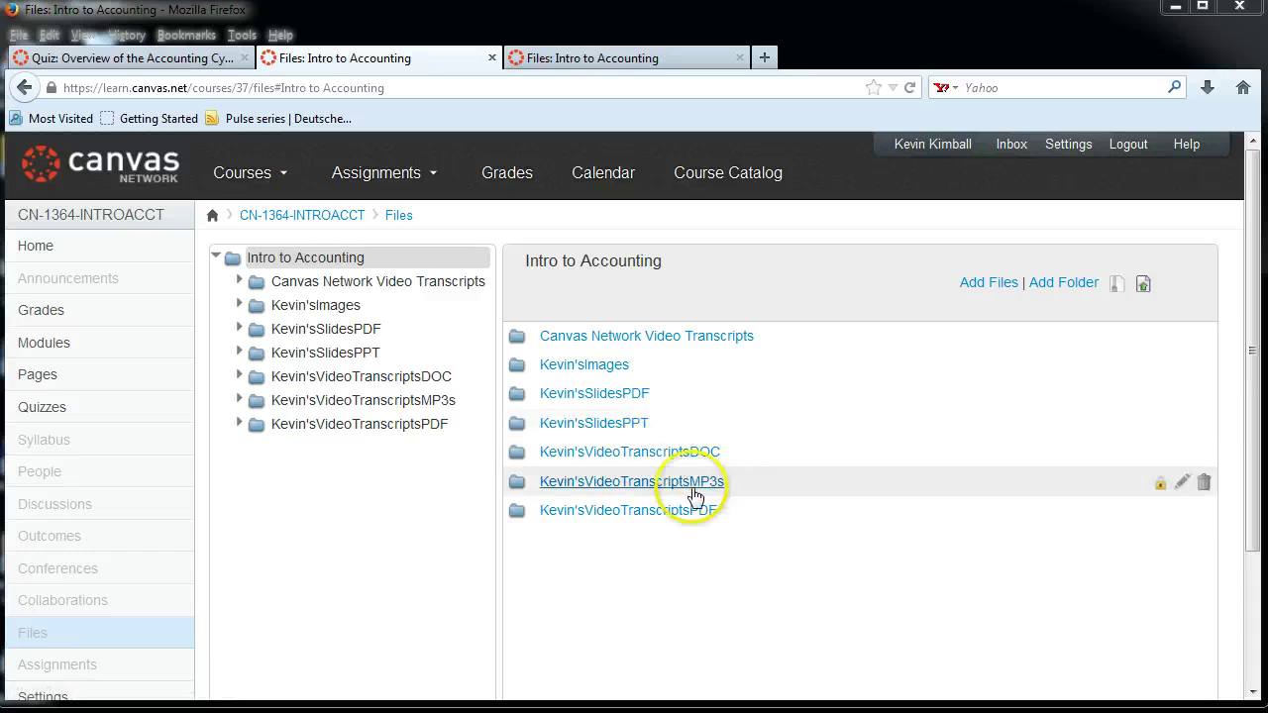
pyautogui.click(515, 451)
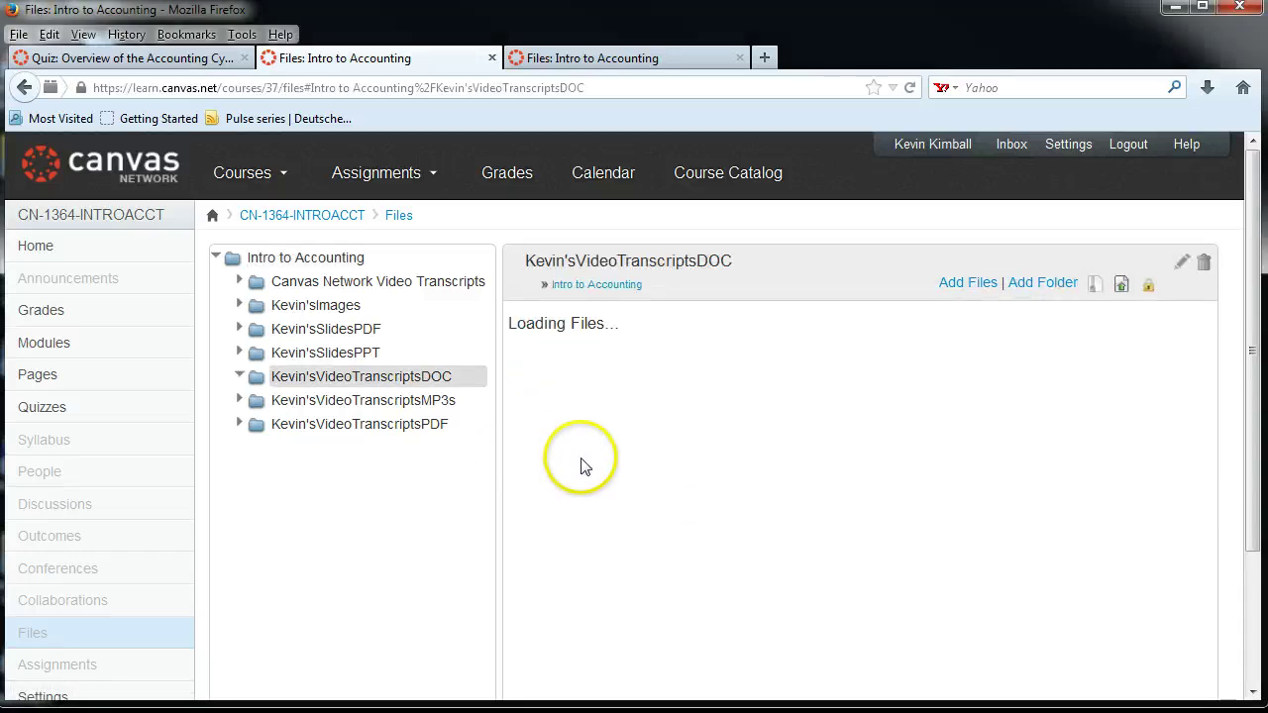
pyautogui.moveTo(1204, 345); pyautogui.dragTo(1202, 657)
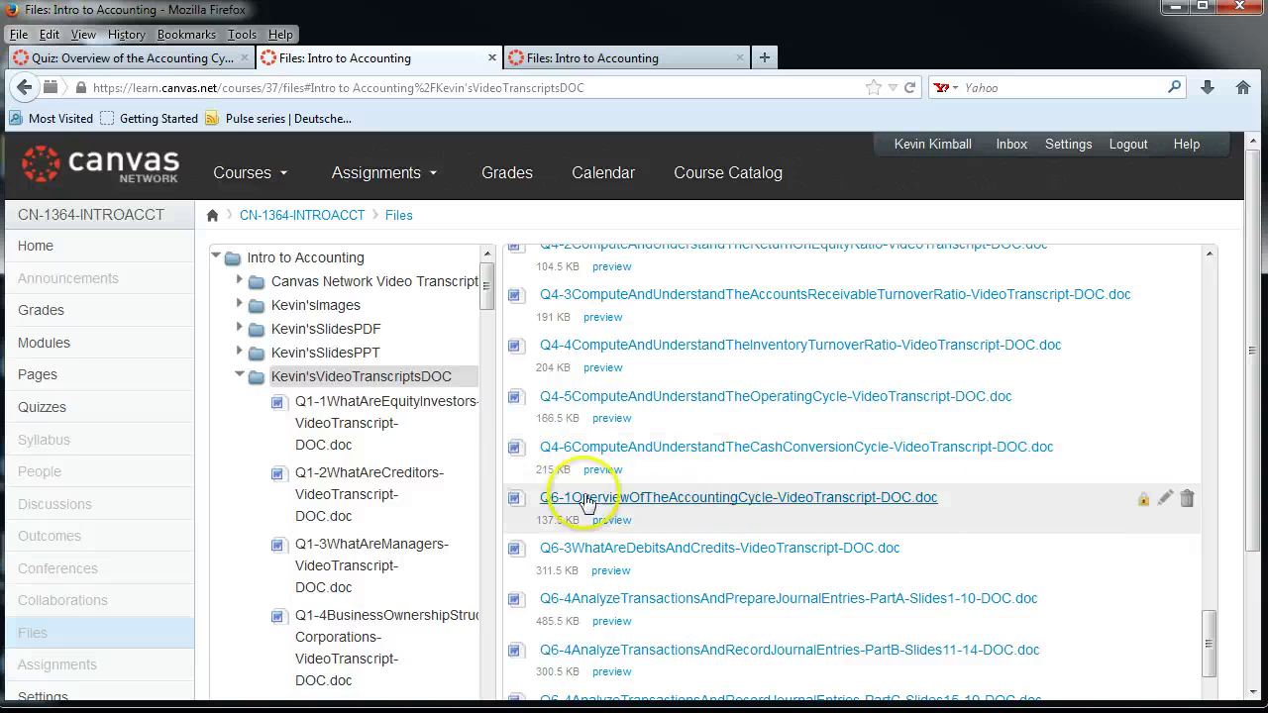
pyautogui.click(1186, 503)
pyautogui.click(612, 390)
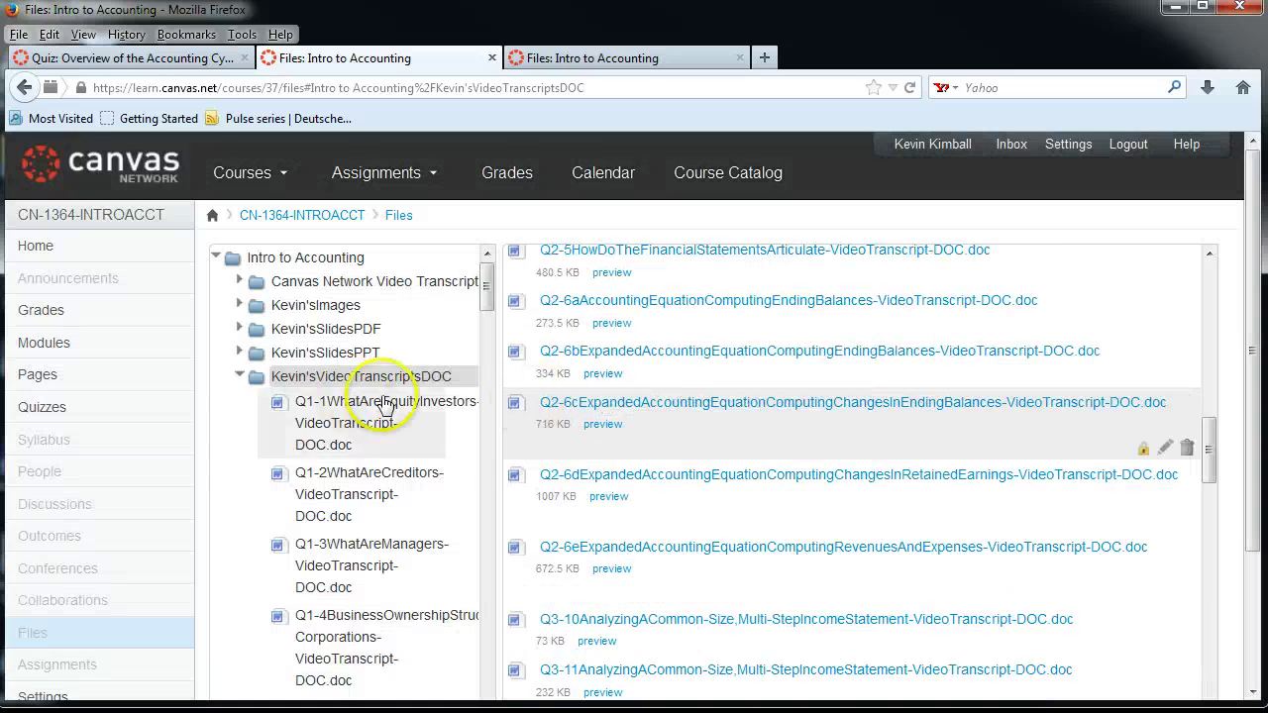
# Open the PDF video transcripts folder and delete Q6-1OverviewOfTheAccountingCycle-VideoTranscript-PDF.pdf.
pyautogui.moveTo(486, 287); pyautogui.dragTo(486, 684)
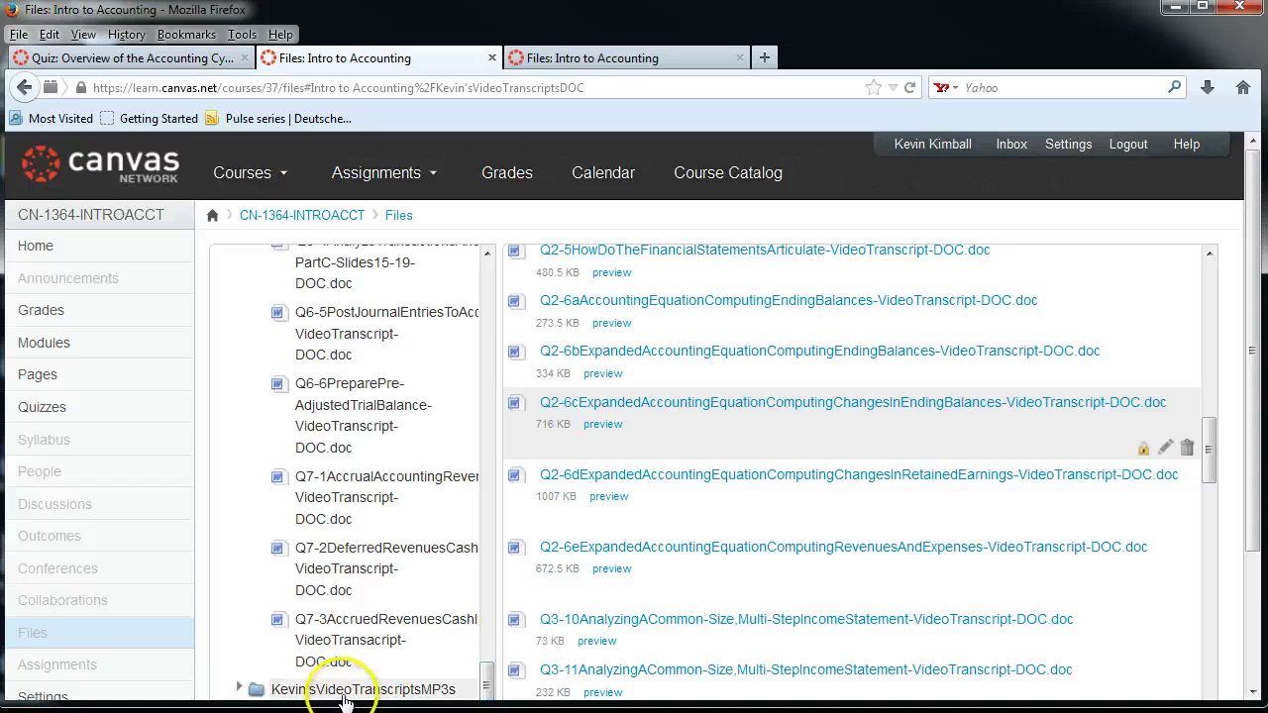
pyautogui.moveTo(1258, 517); pyautogui.dragTo(1258, 626)
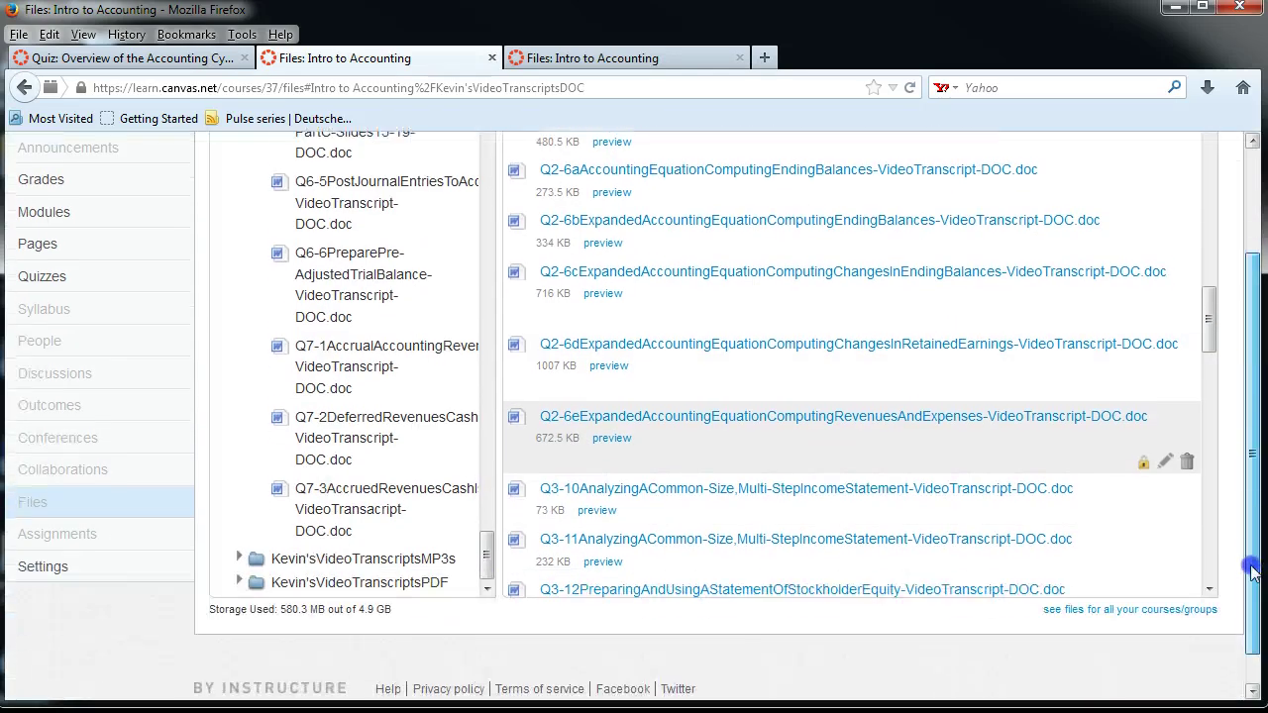
pyautogui.click(240, 575)
pyautogui.click(239, 576)
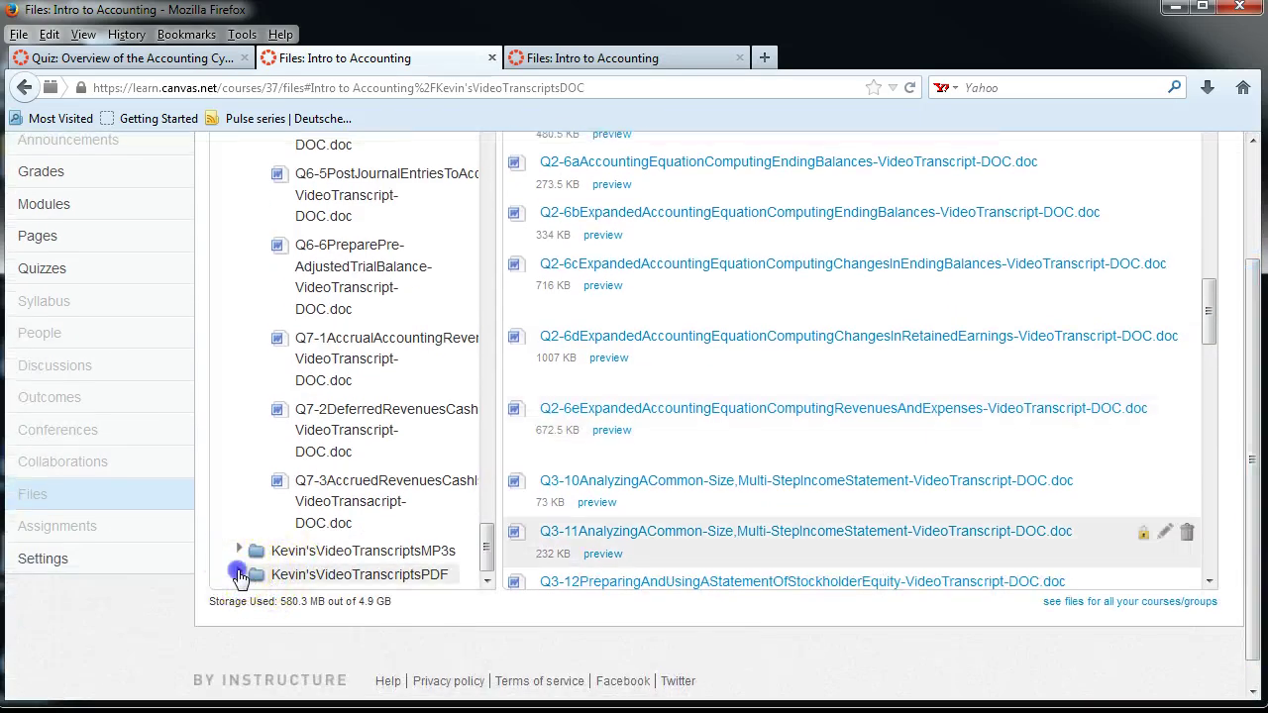
pyautogui.click(254, 582)
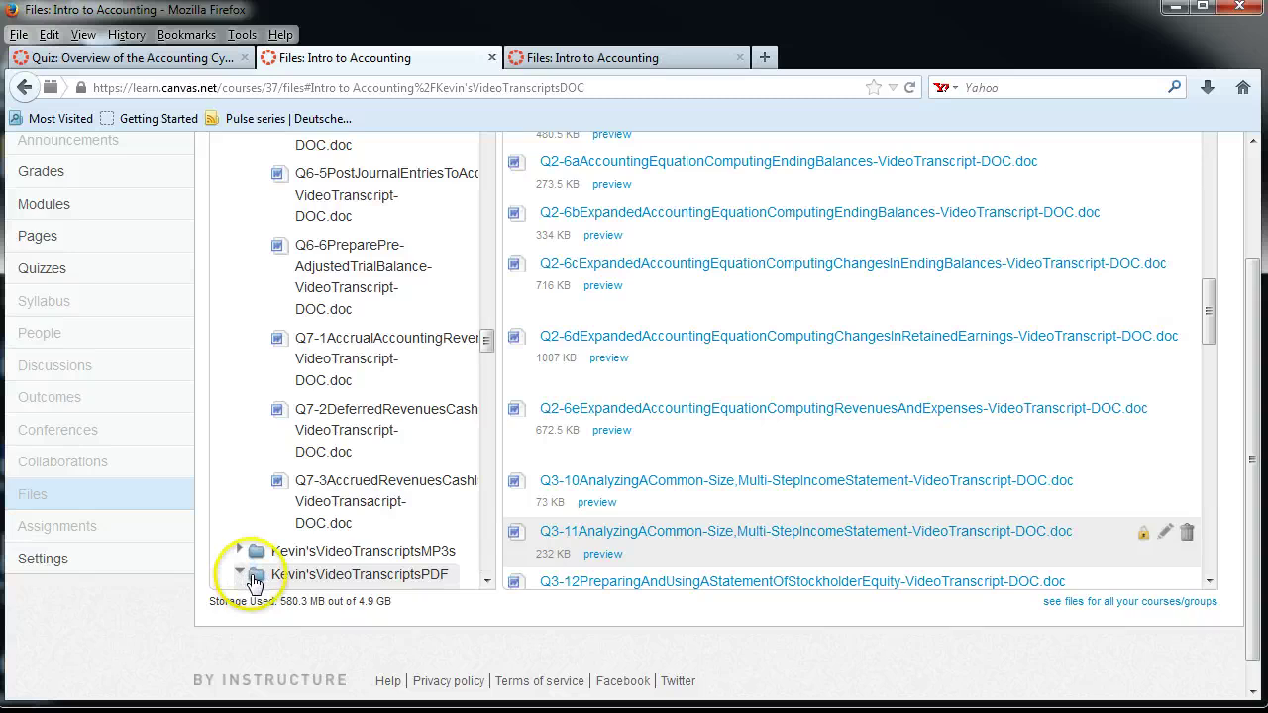
pyautogui.click(253, 582)
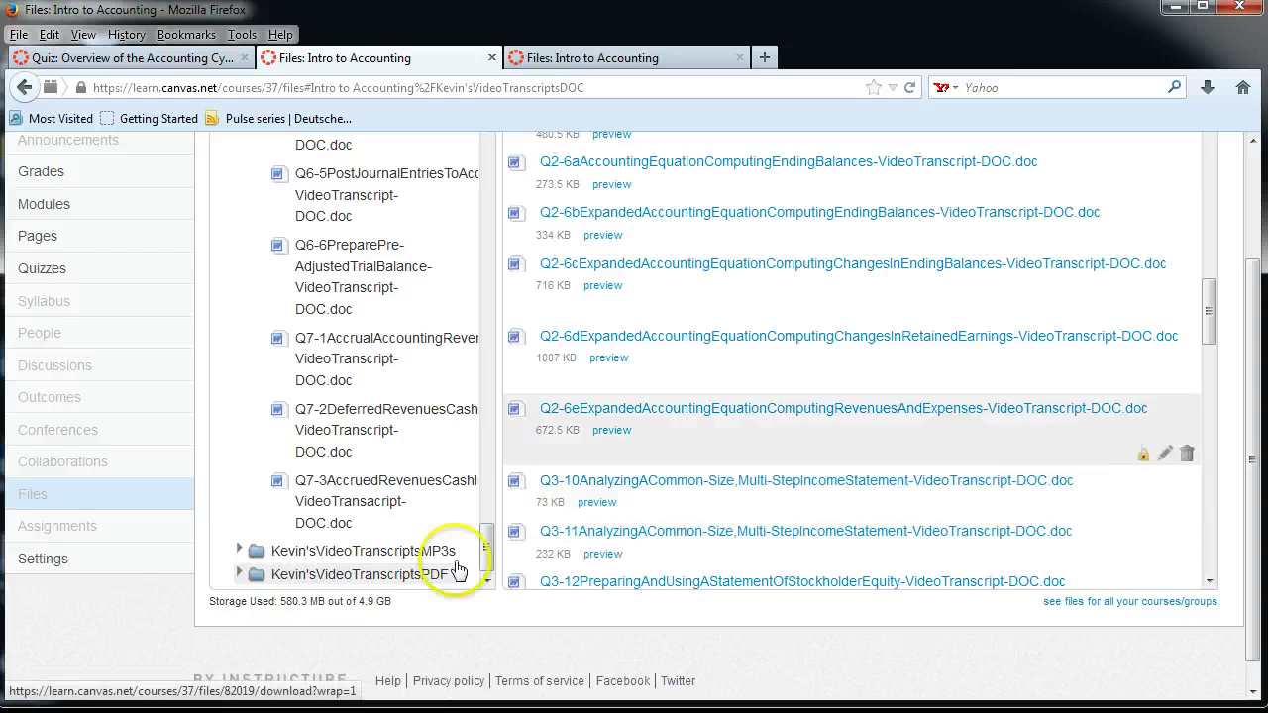
pyautogui.click(297, 582)
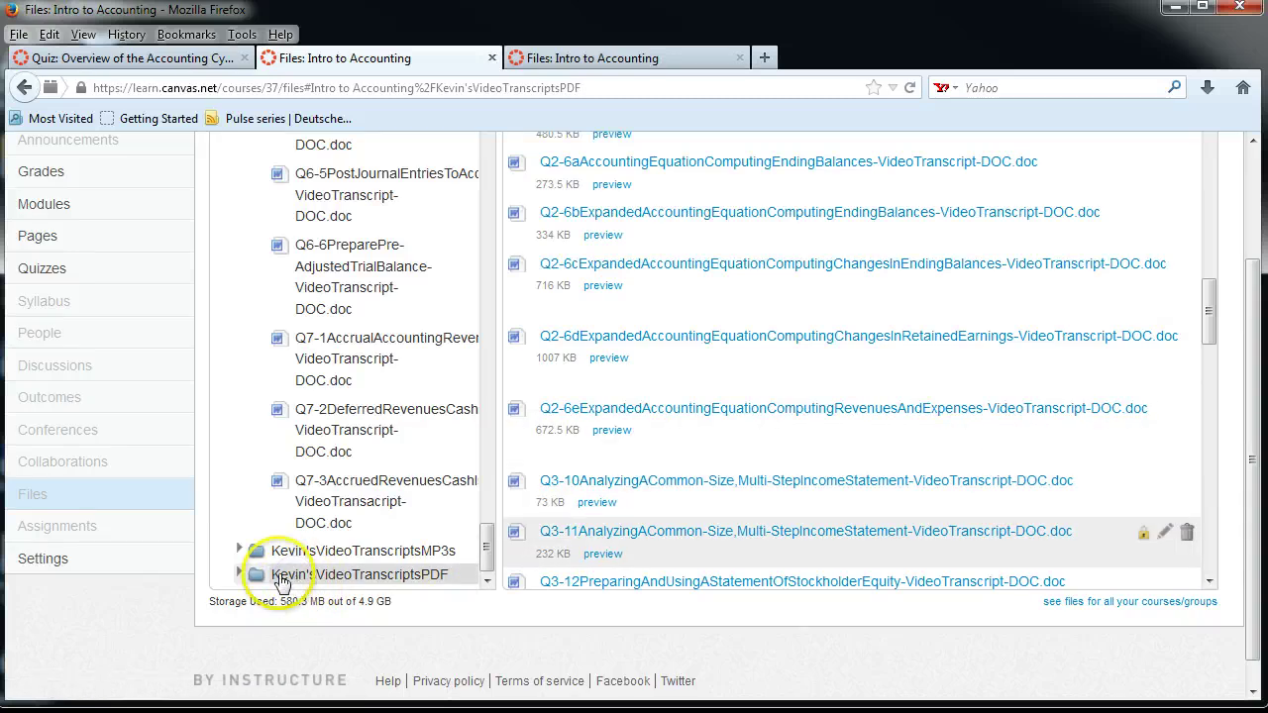
pyautogui.click(240, 576)
pyautogui.click(1218, 314)
pyautogui.moveTo(1219, 314); pyautogui.dragTo(1218, 503)
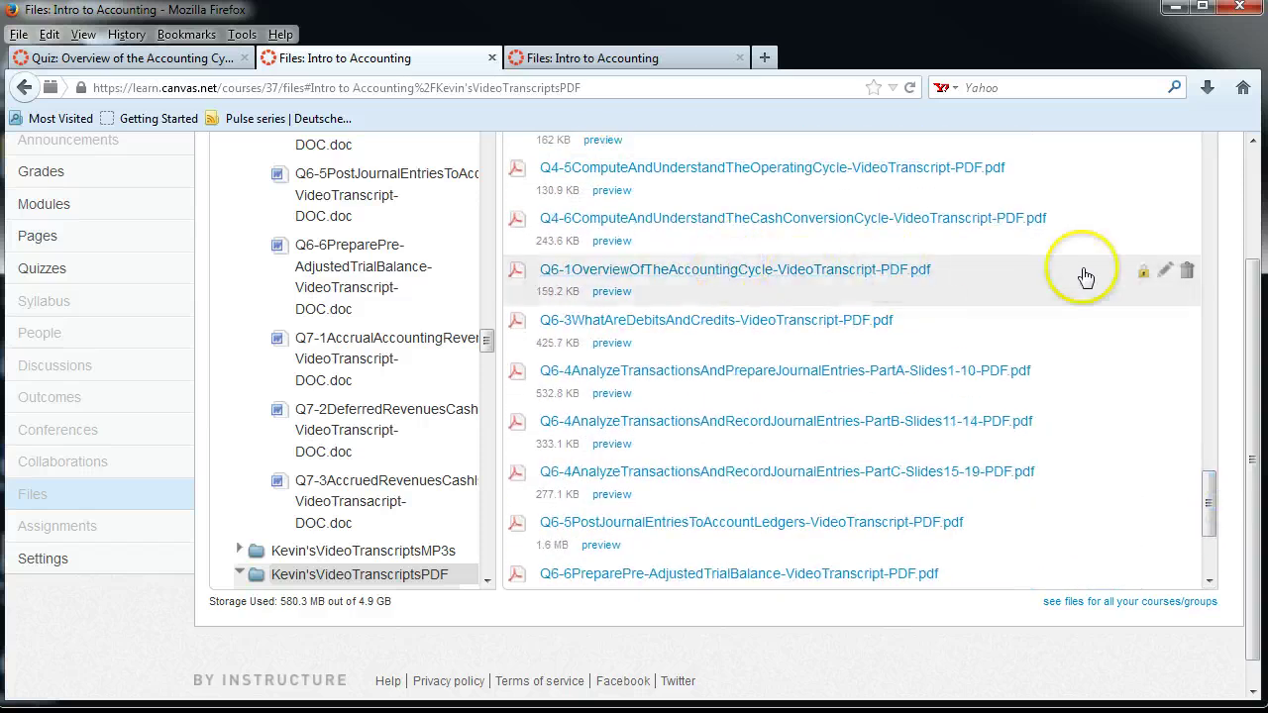
pyautogui.click(1187, 271)
pyautogui.click(613, 385)
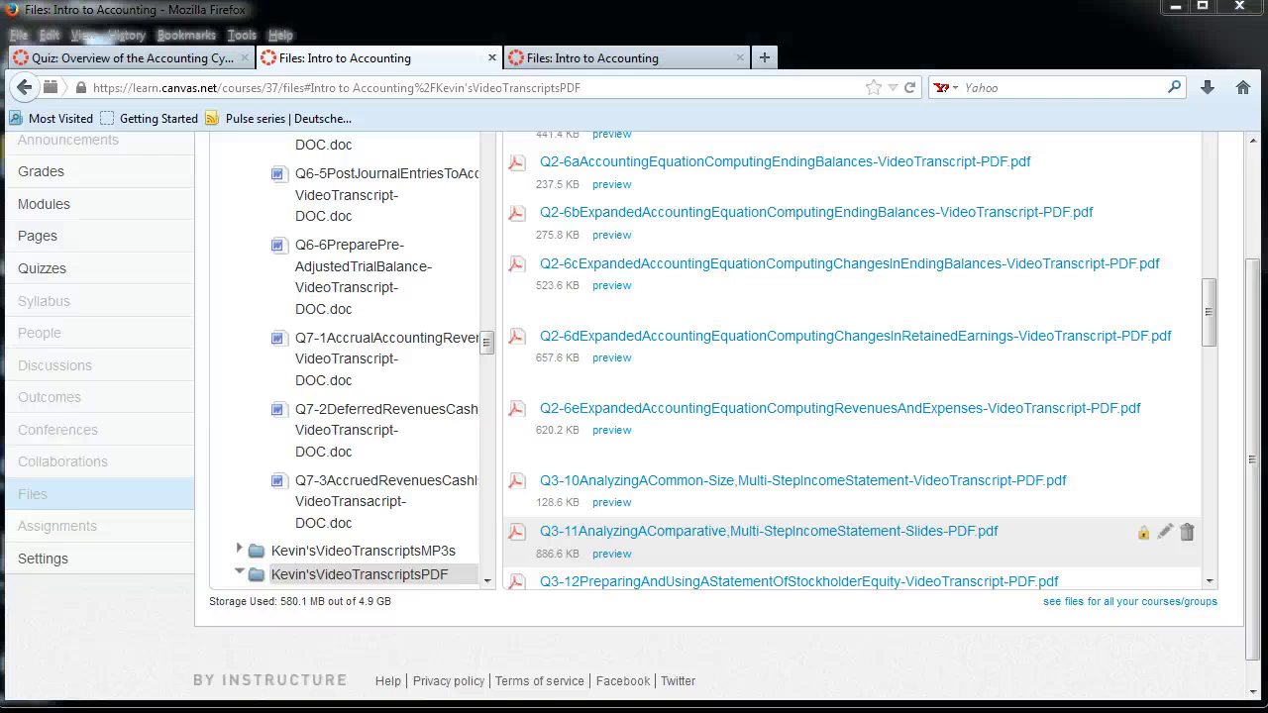
# Open the newest Q6-1 Word transcript from the Downloads folder, enable editing and place the cursor at the end of the "In this topic" paragraph.
pyautogui.press('super+e')
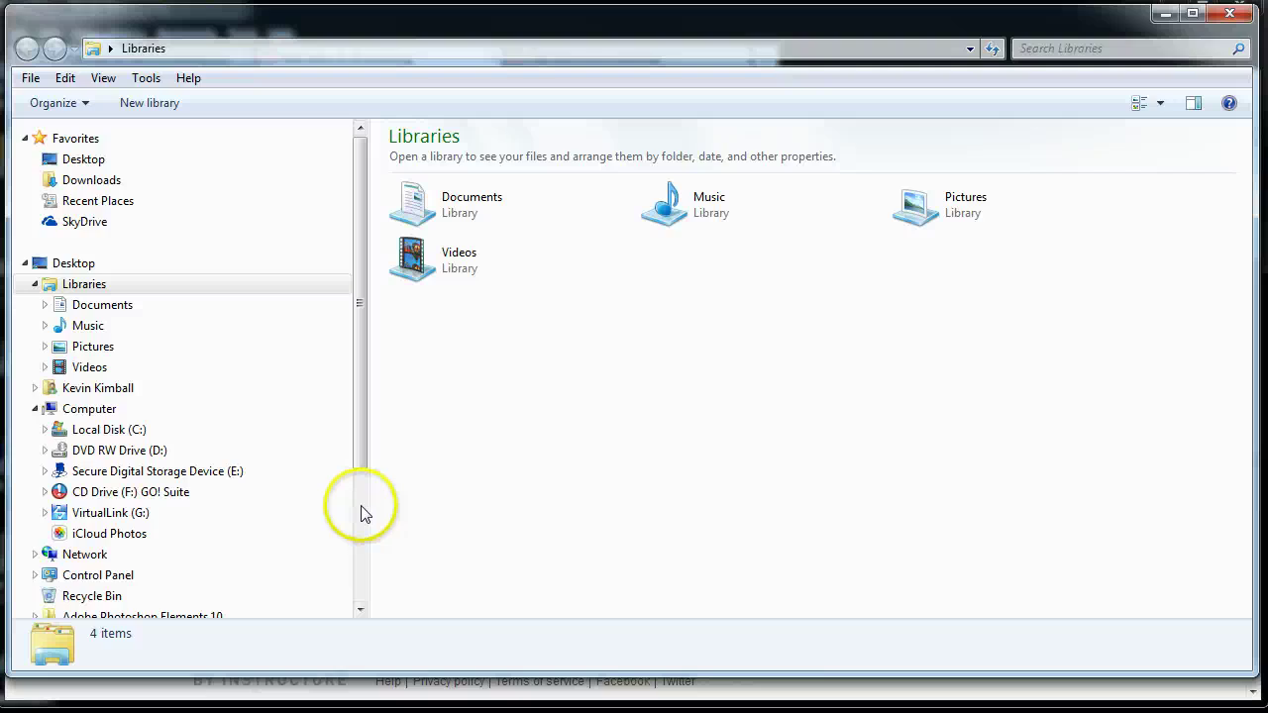
pyautogui.click(86, 184)
pyautogui.click(515, 164)
pyautogui.click(515, 164)
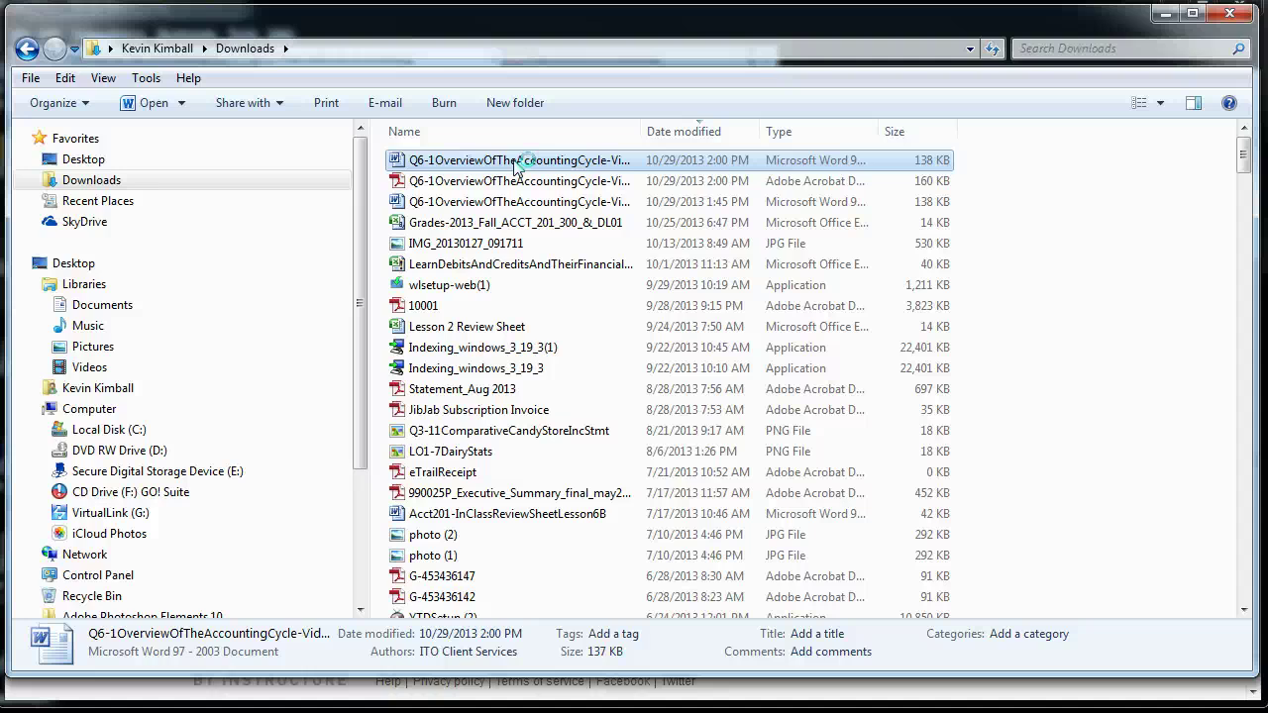
pyautogui.doubleClick(515, 163)
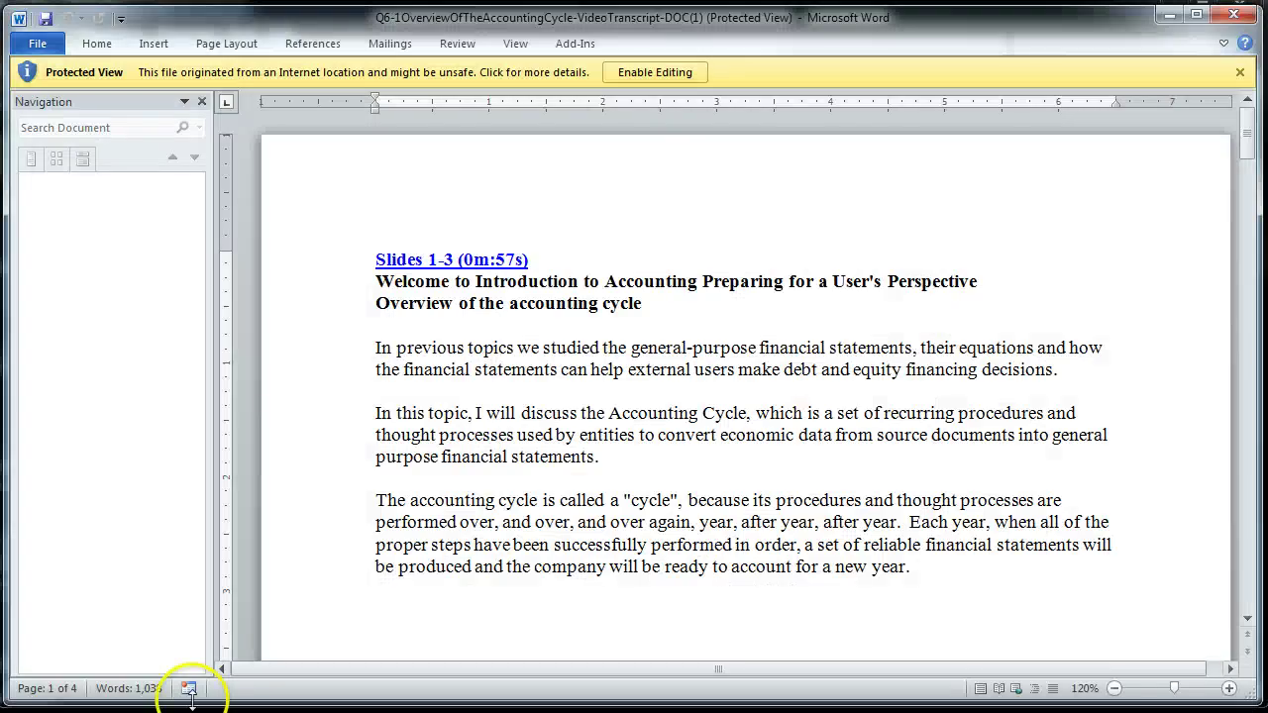
pyautogui.click(654, 74)
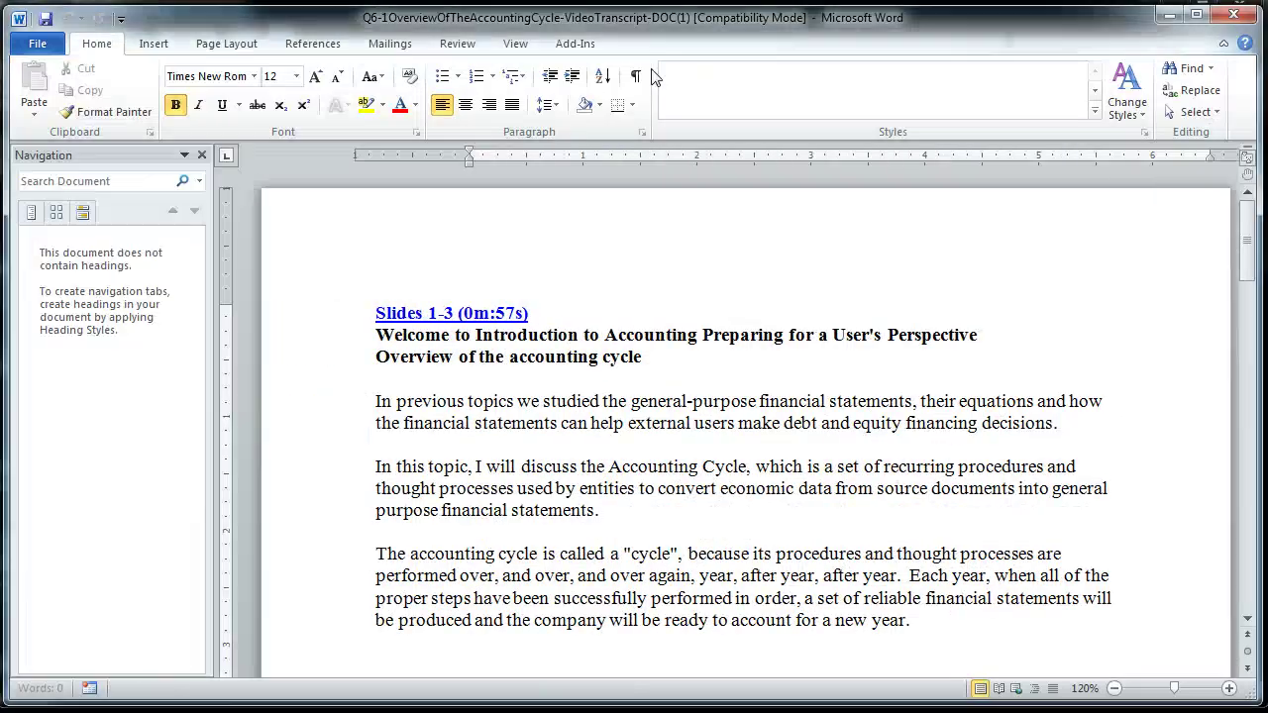
pyautogui.click(613, 516)
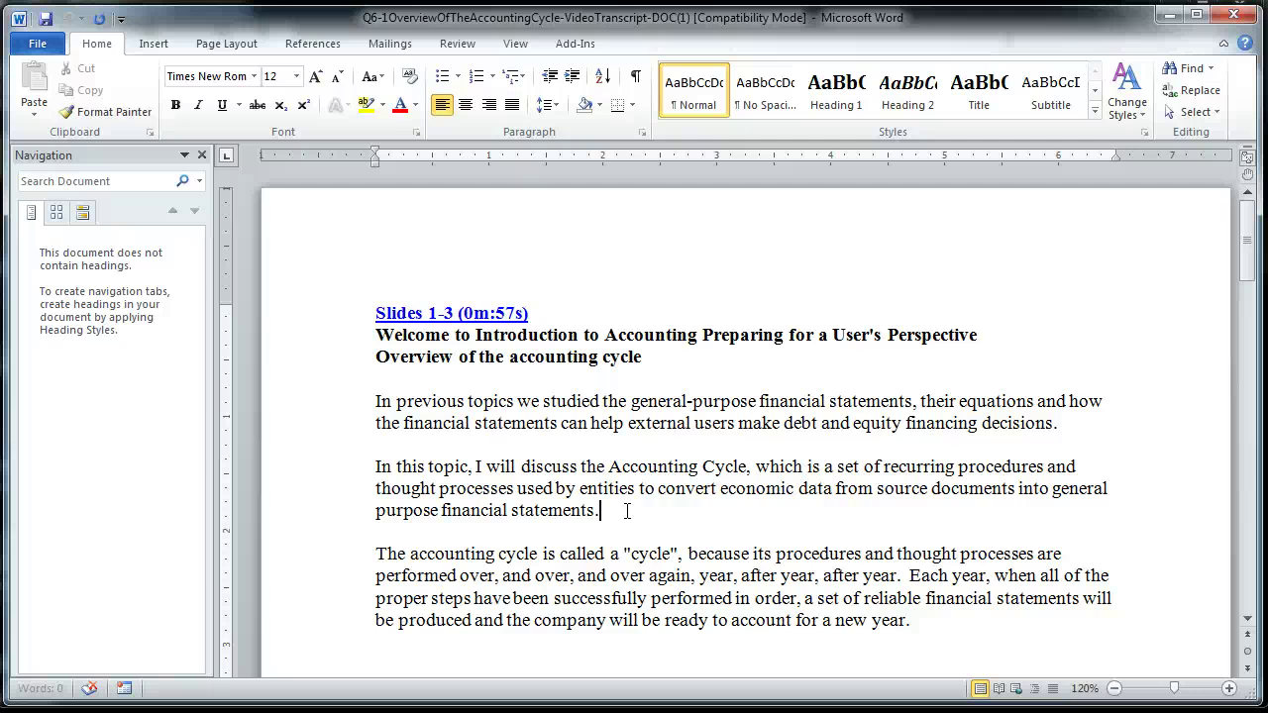
# Add the filler text "k;fhkf;lkg;k" at the end of the "In this topic" paragraph and delete it again.
pyautogui.write('k;fnkf;')
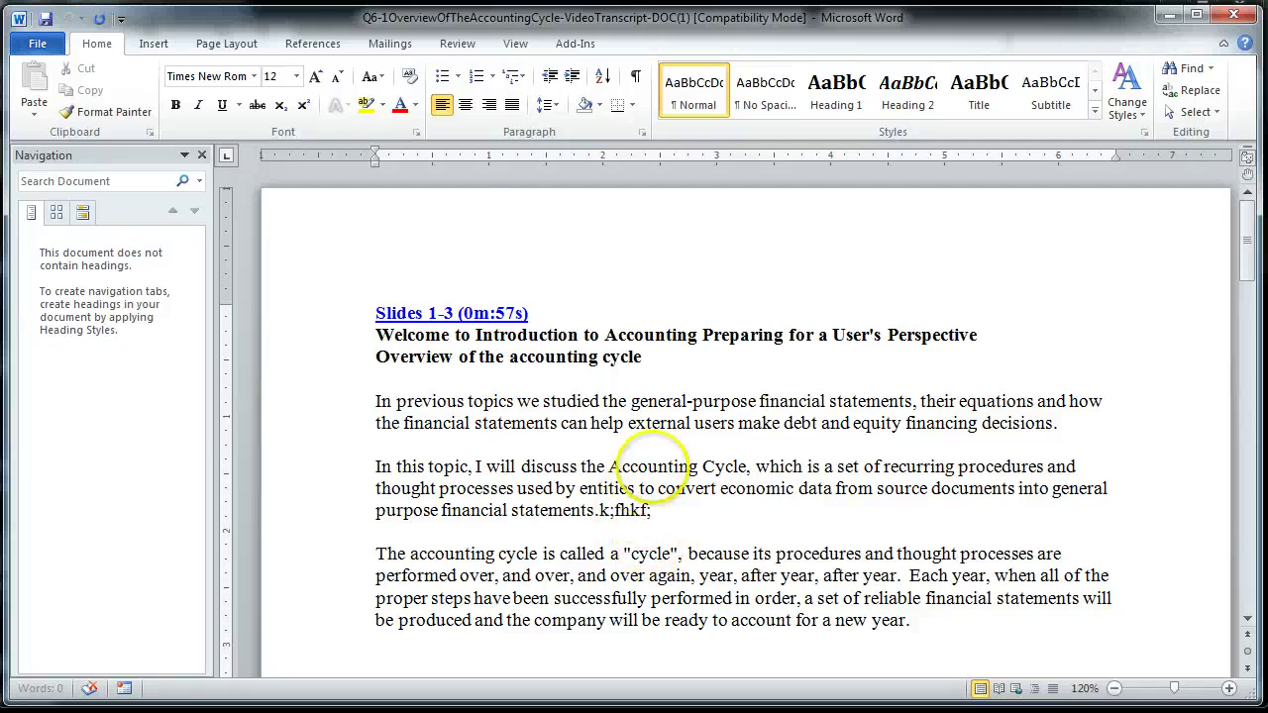
pyautogui.write('lkg;k')
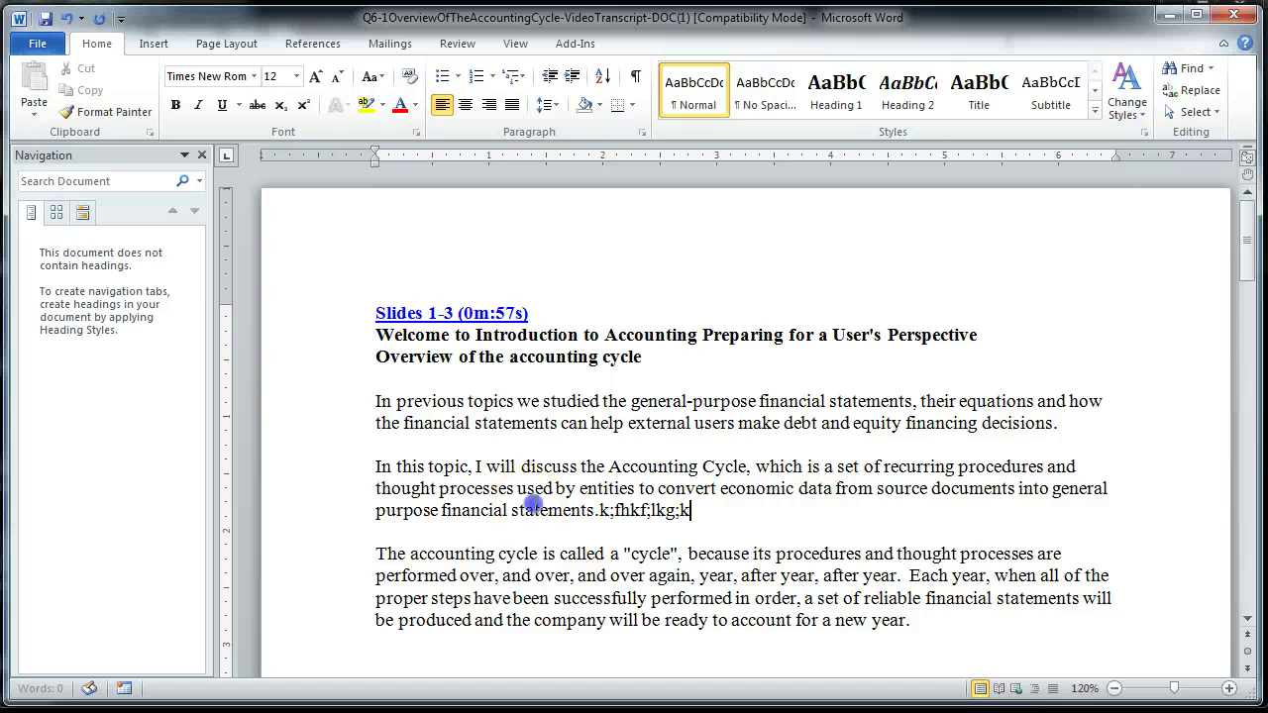
pyautogui.keyDown('shift'); pyautogui.click(602, 510); pyautogui.keyUp('shift')
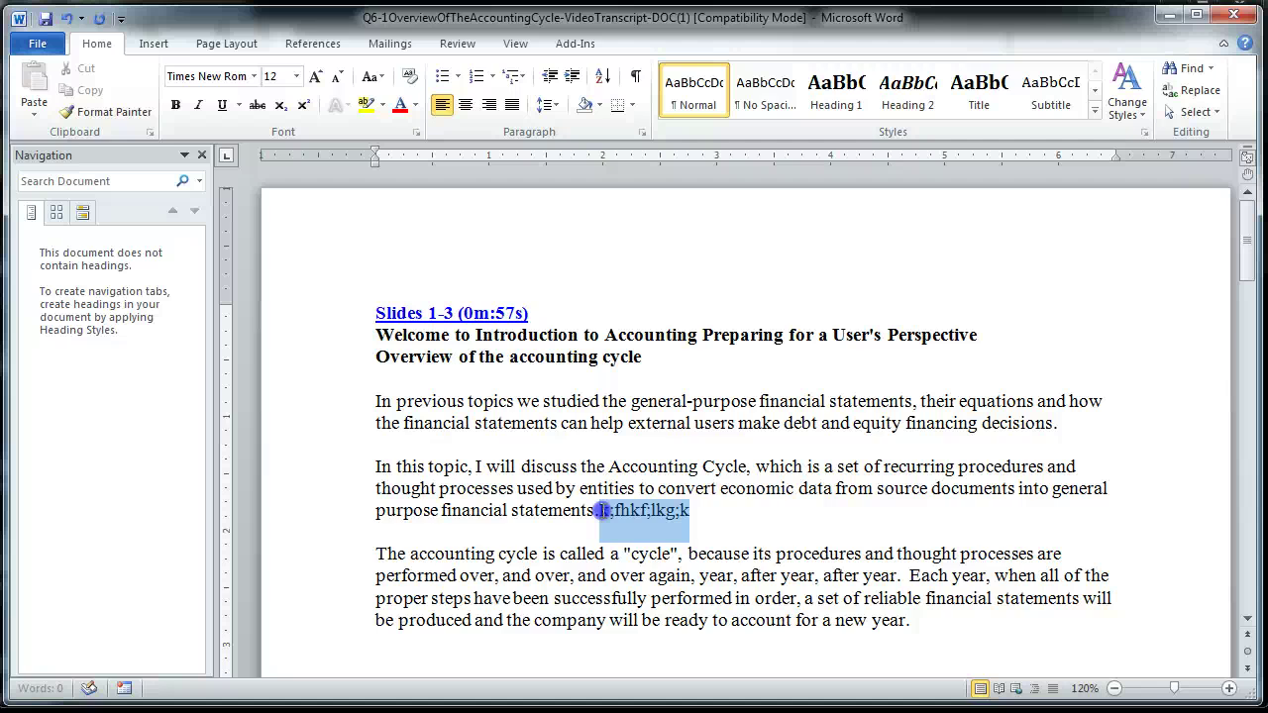
pyautogui.press('BackSpace')
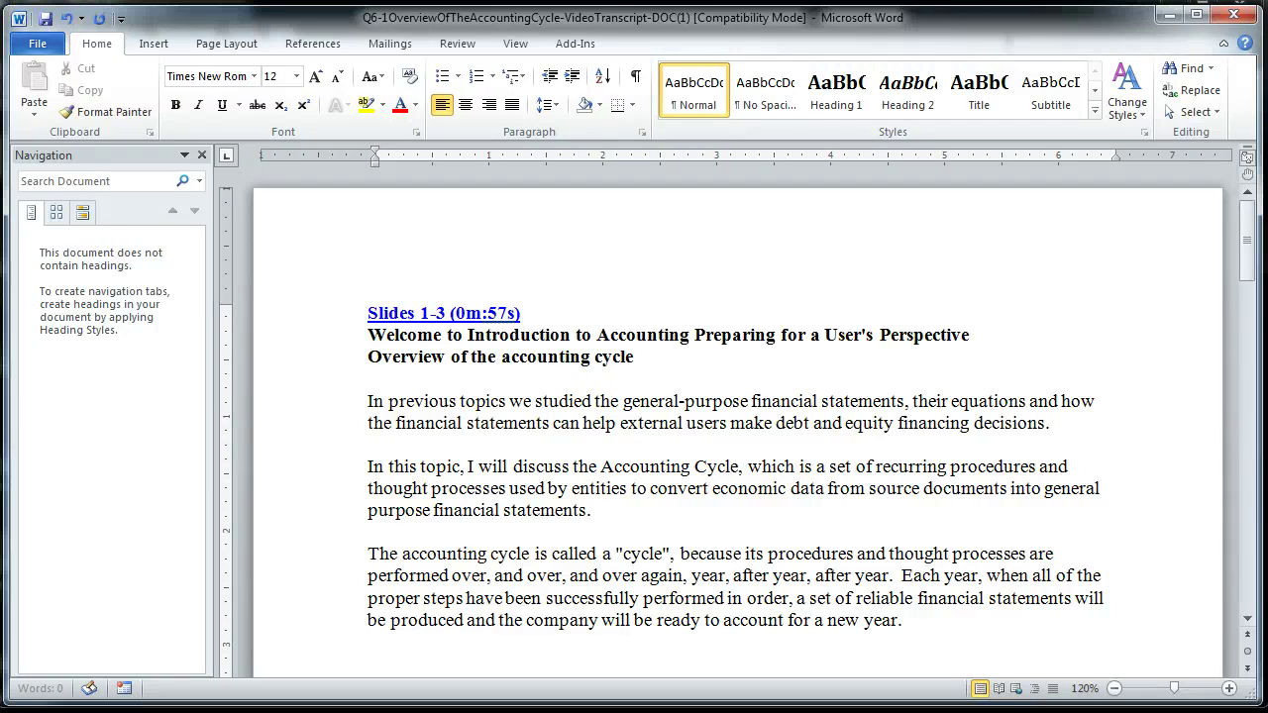
# Save the Word transcript, and save a copy in PDF format named Q6-1OverviewOfTheAccountingCycle-VideoTranscript-PDF.
pyautogui.click(37, 44)
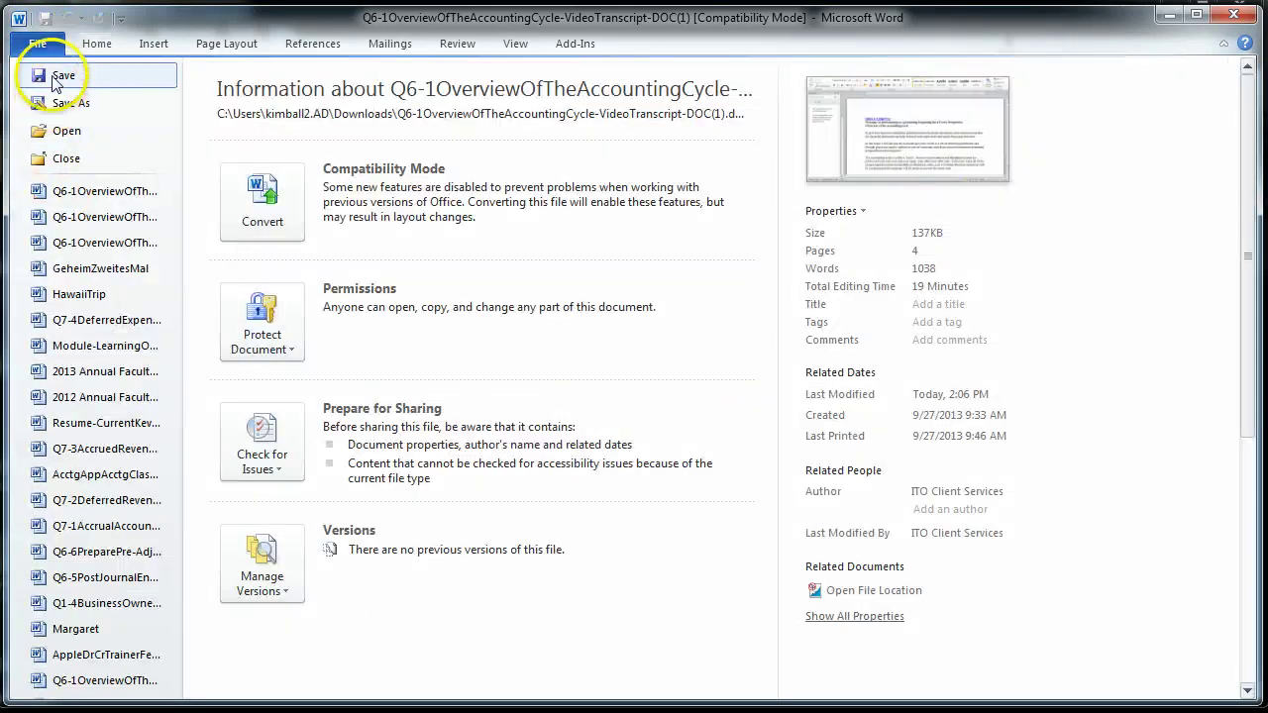
pyautogui.click(53, 78)
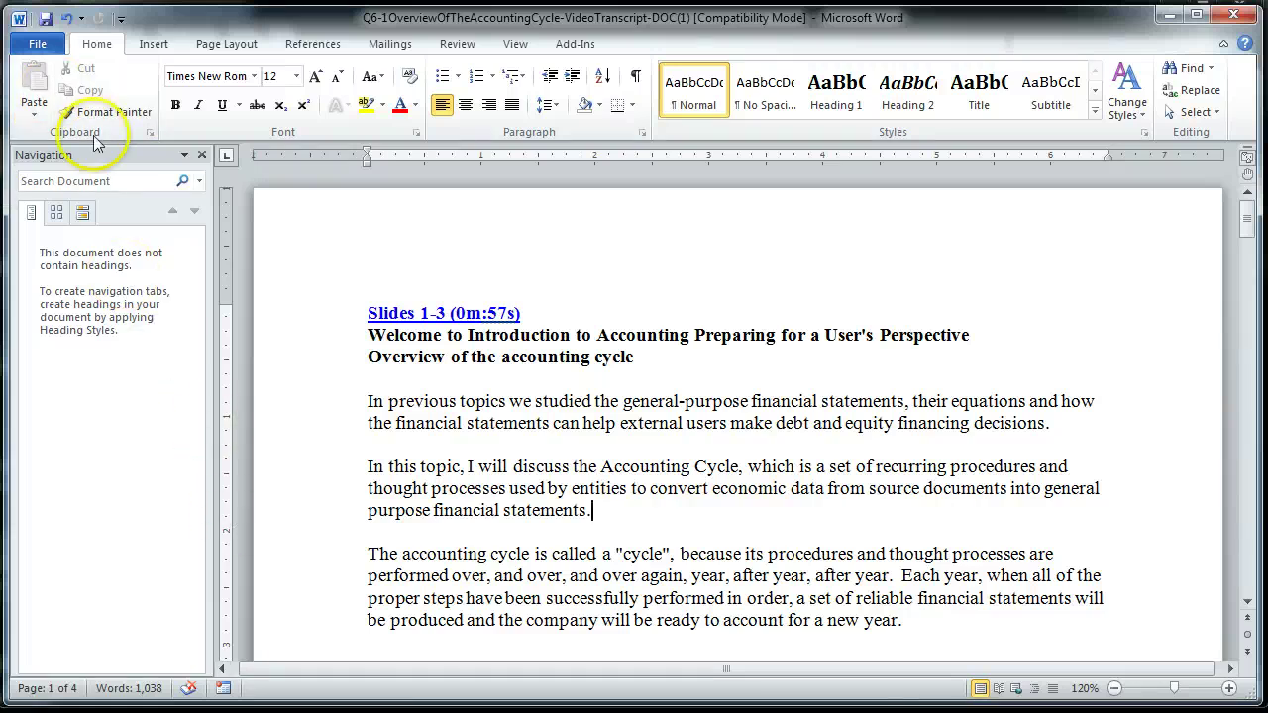
pyautogui.click(37, 44)
pyautogui.click(44, 105)
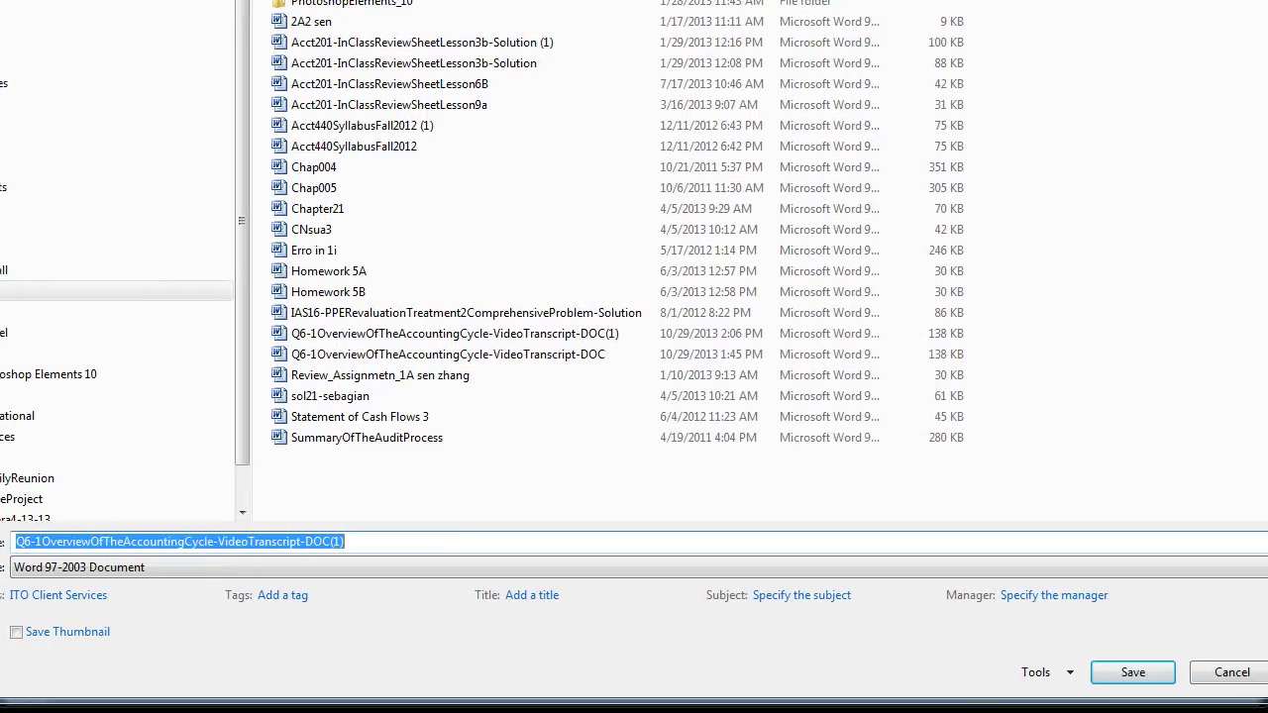
pyautogui.click(307, 539)
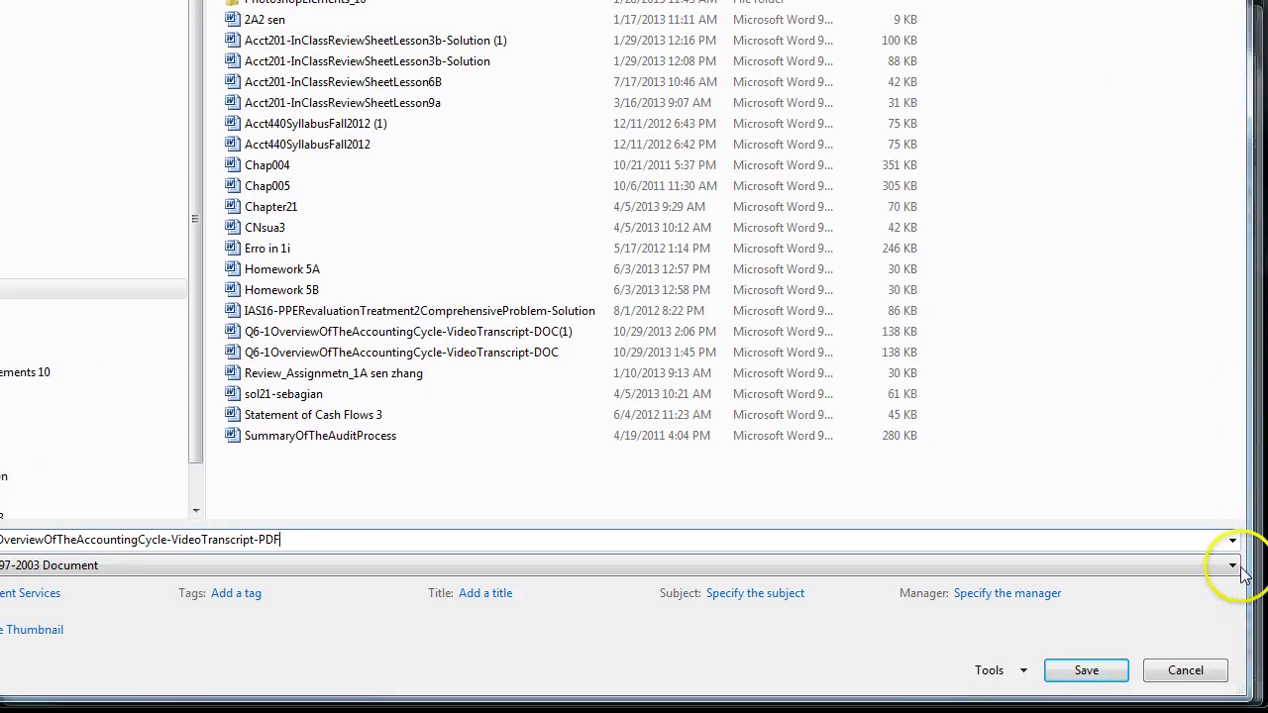
pyautogui.click(1233, 566)
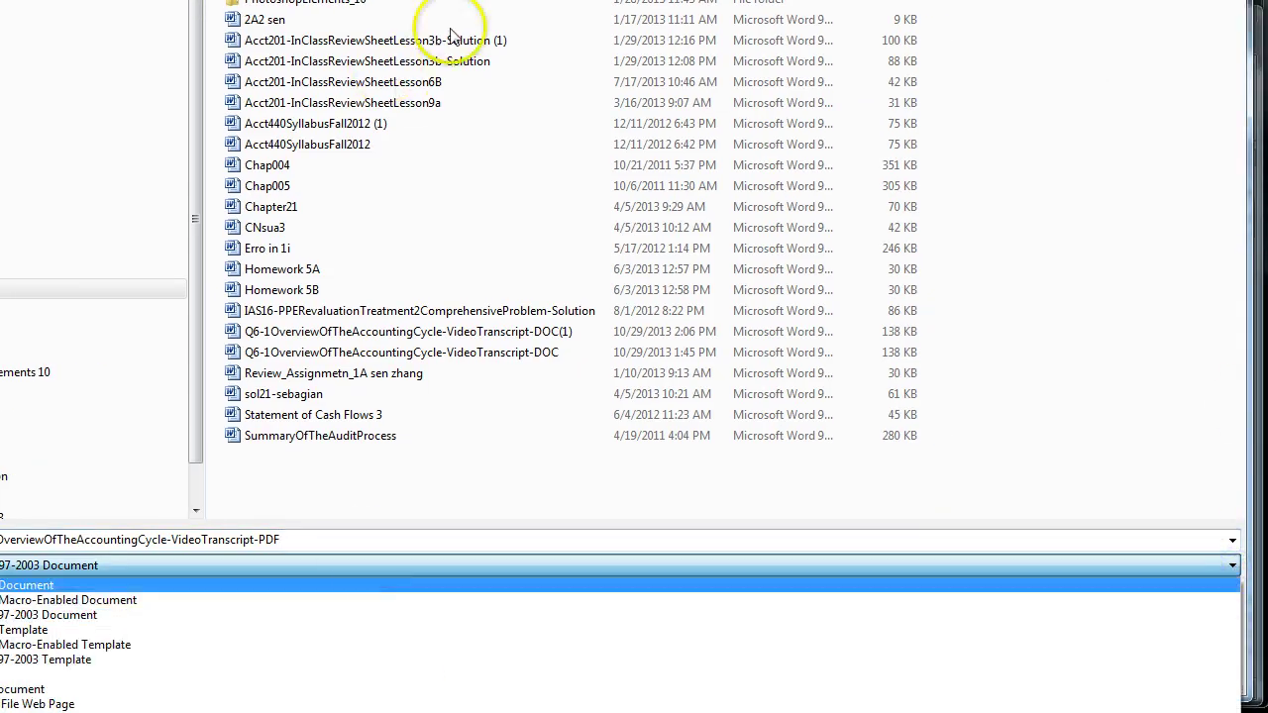
pyautogui.press('Escape')
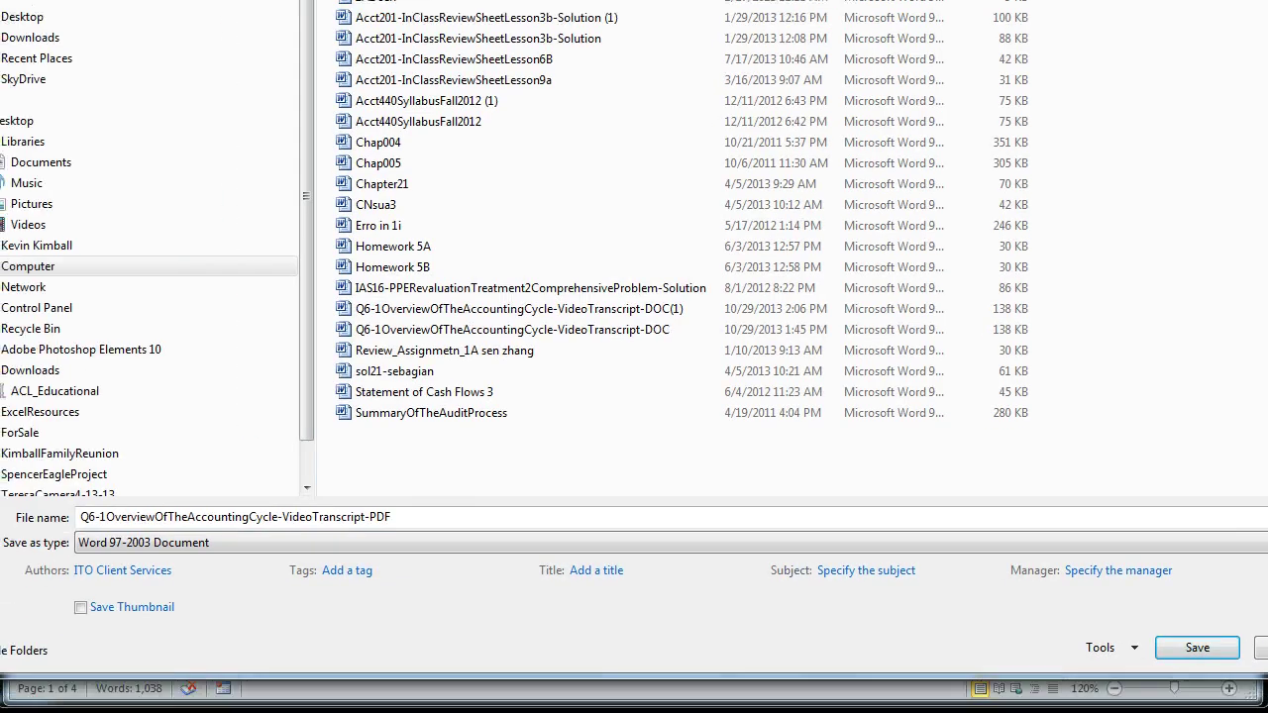
pyautogui.click(1255, 521)
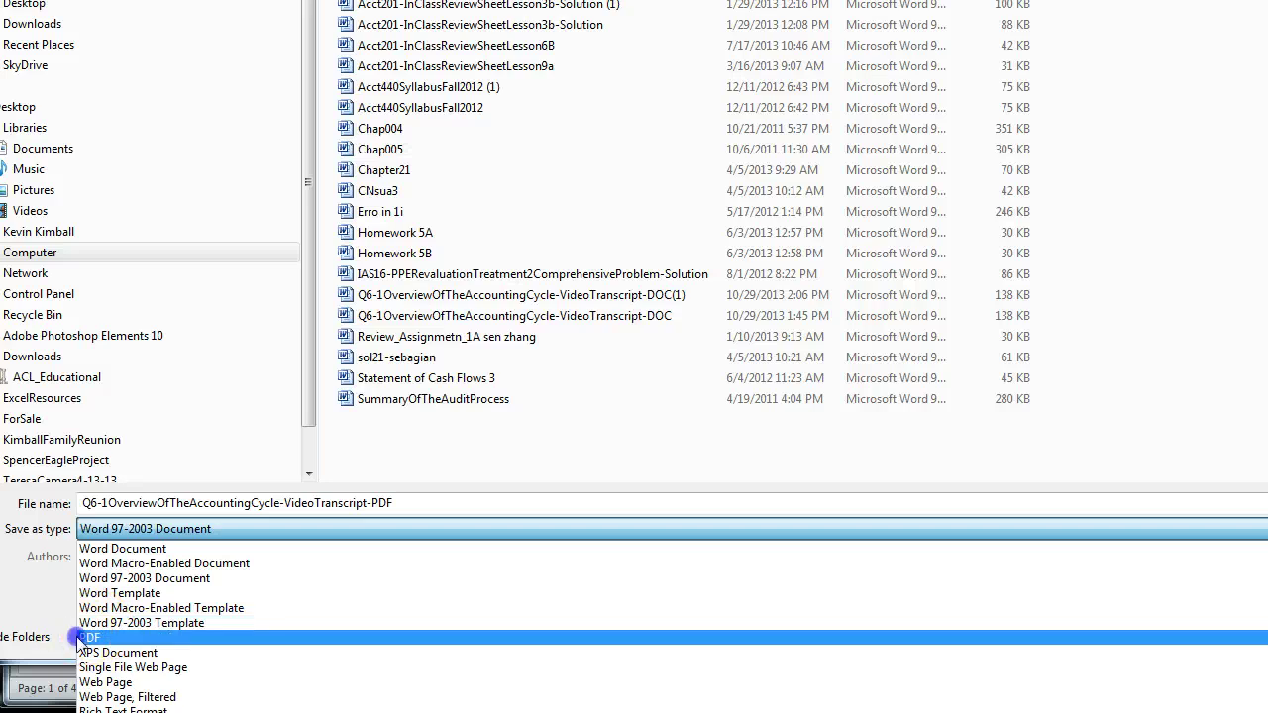
pyautogui.click(89, 639)
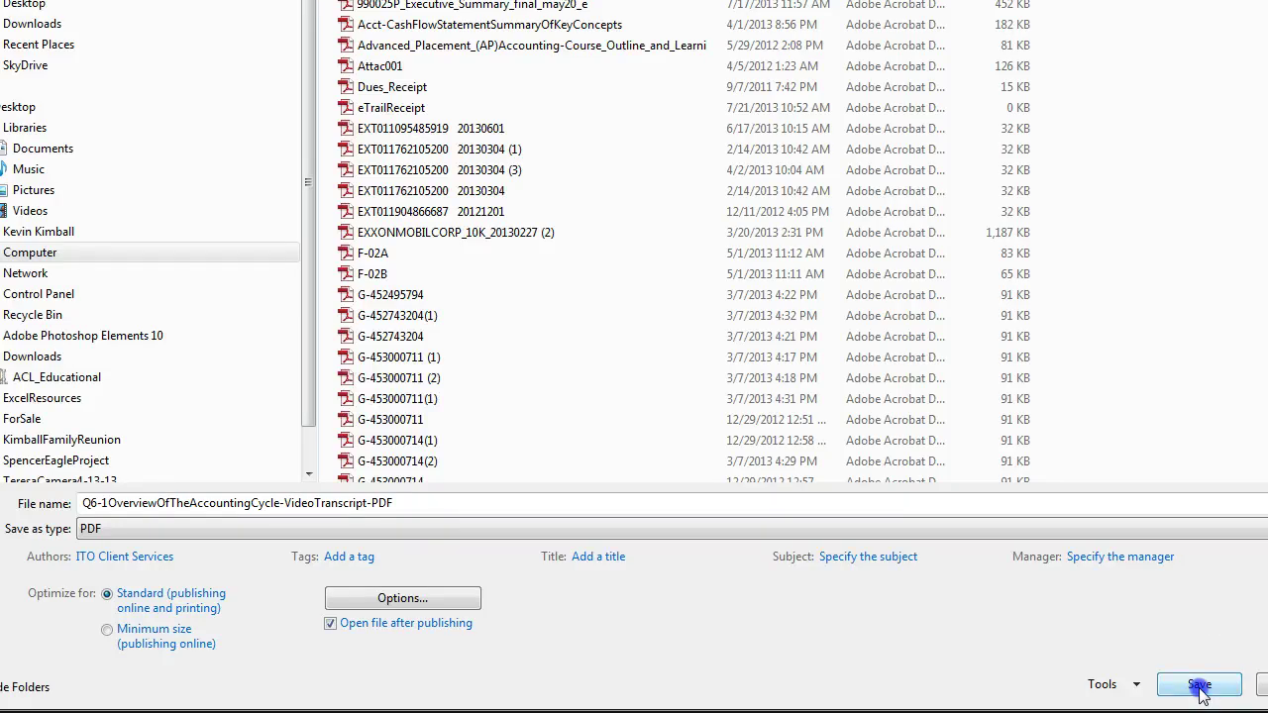
pyautogui.click(1198, 685)
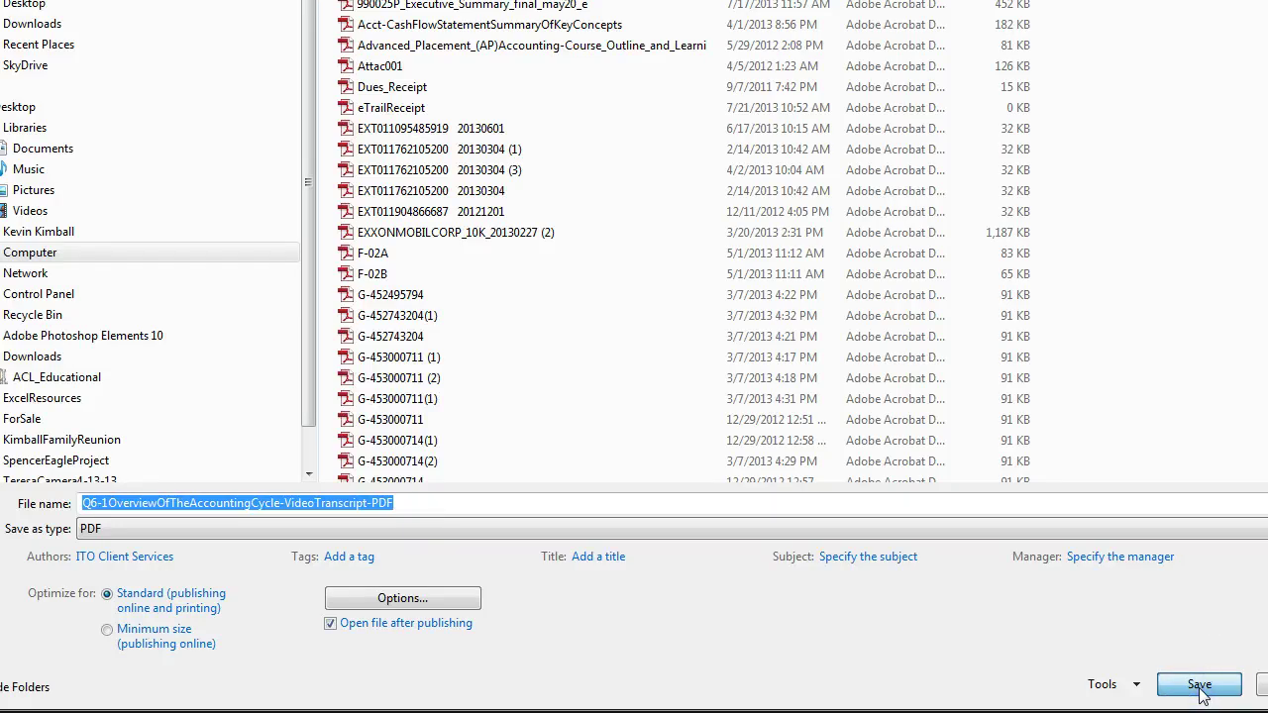
pyautogui.click(527, 404)
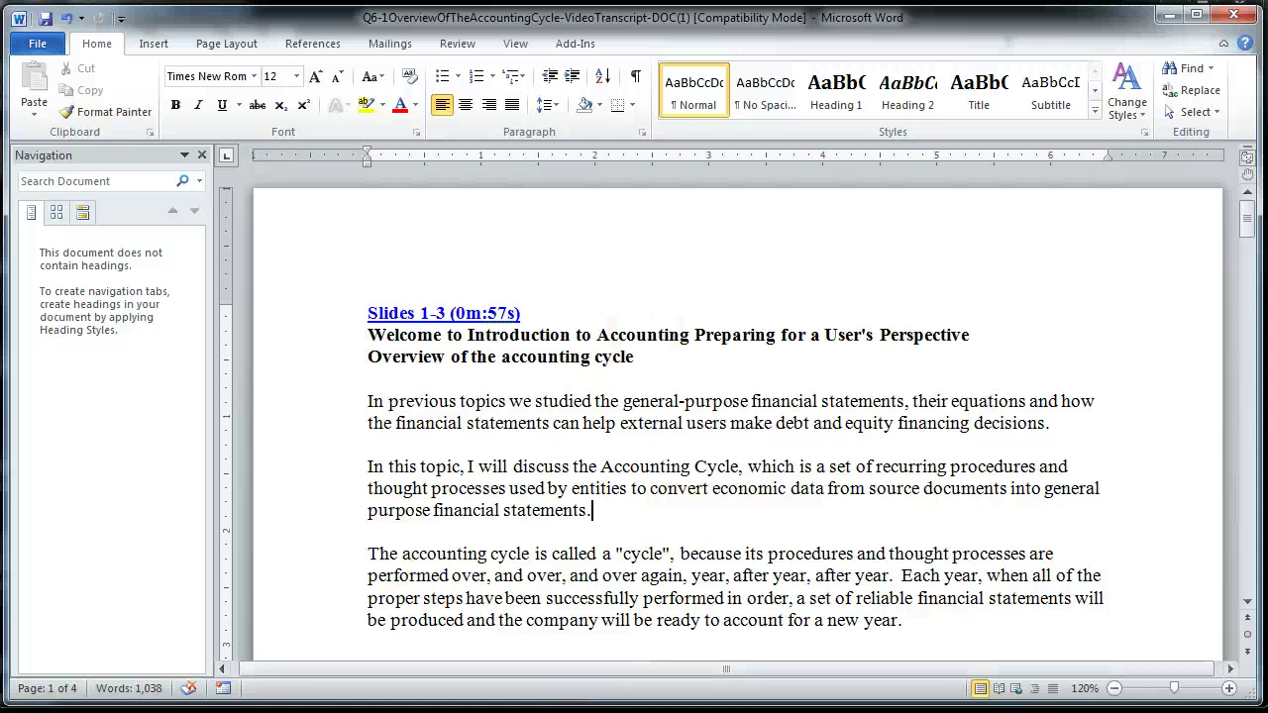
# Switch to the course files in Firefox and upload Q6-1OverviewOfTheAccountingCycle-VideoTranscript-PDF from the Desktop to the PDF video transcripts folder.
pyautogui.hotkey('alt', 'Tab')
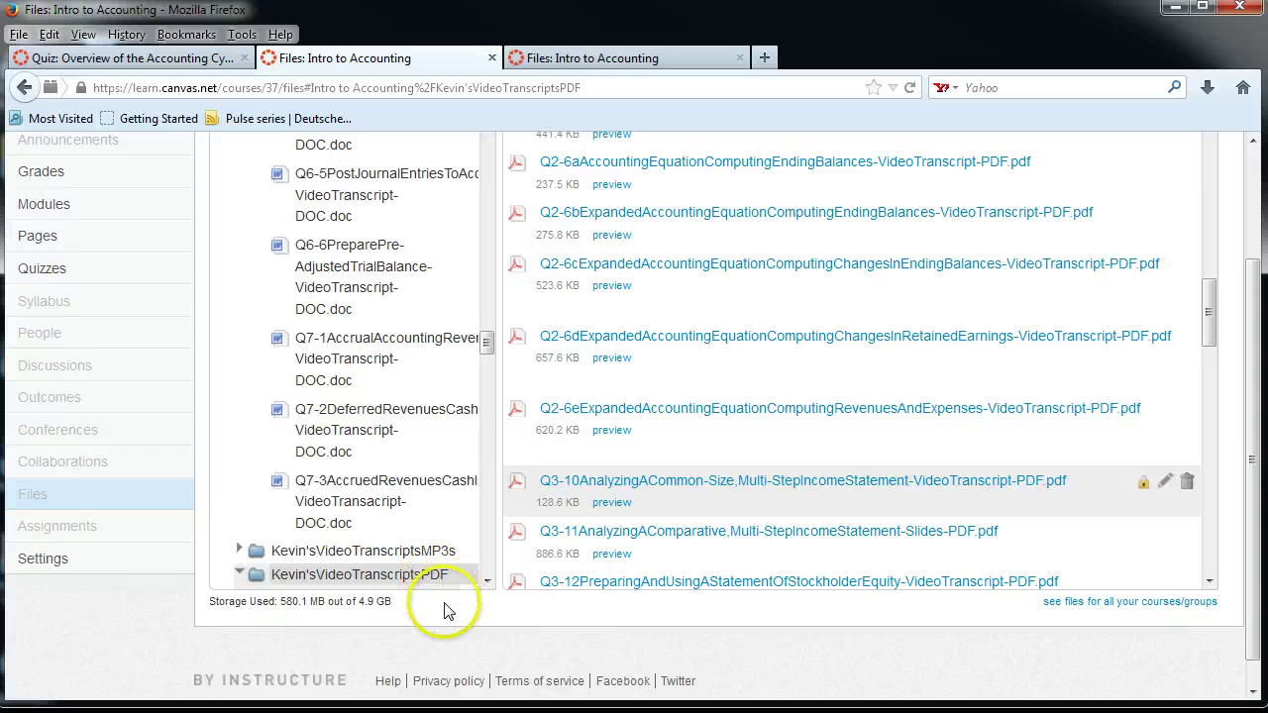
pyautogui.moveTo(1210, 339); pyautogui.dragTo(1204, 170)
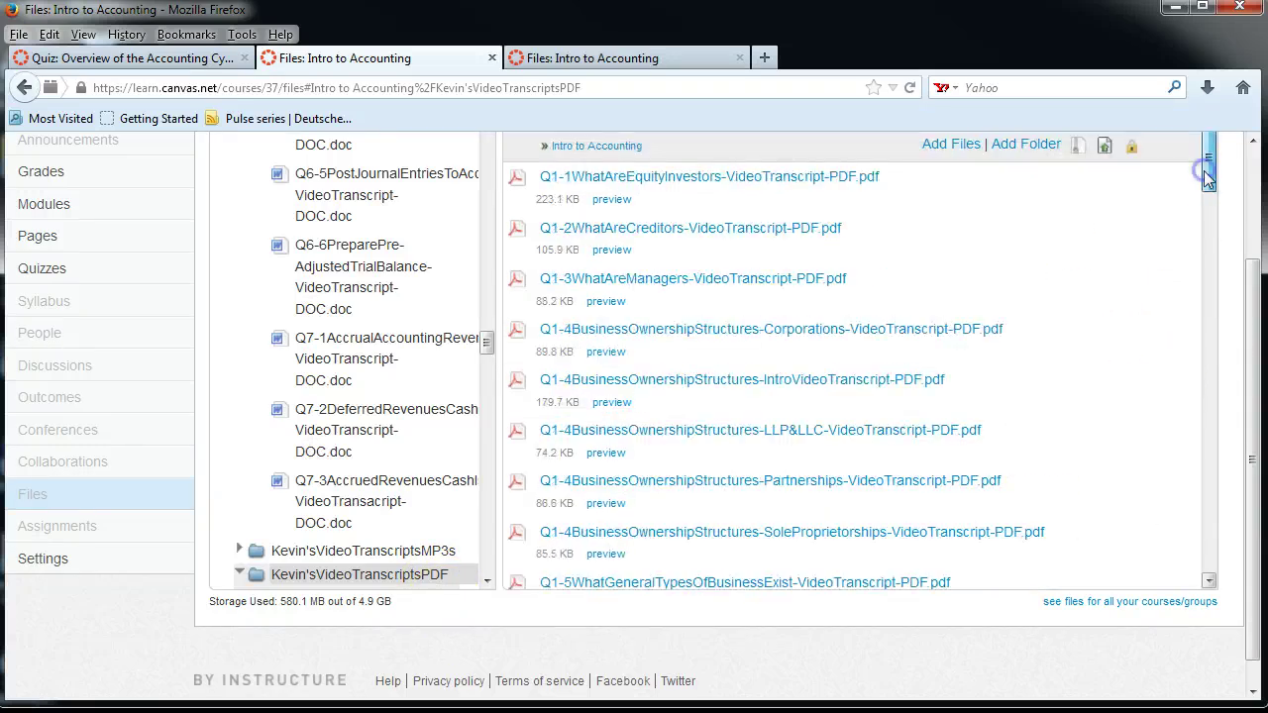
pyautogui.click(973, 147)
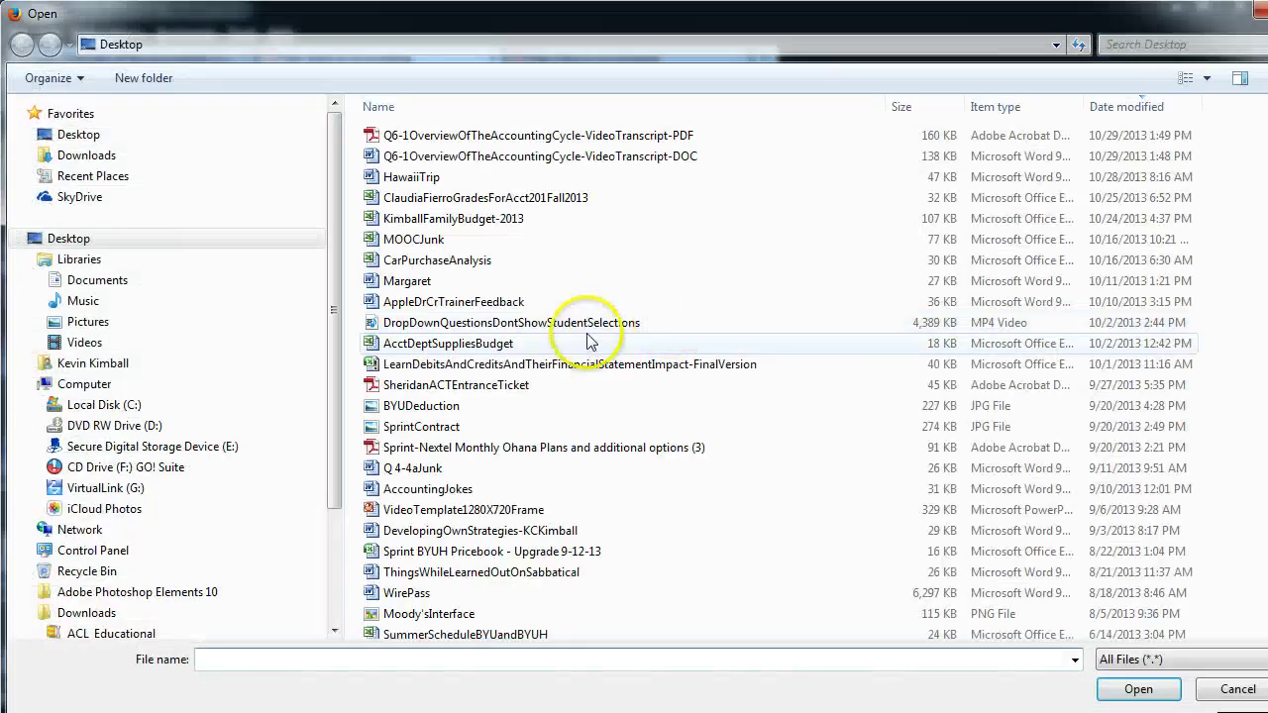
pyautogui.click(427, 143)
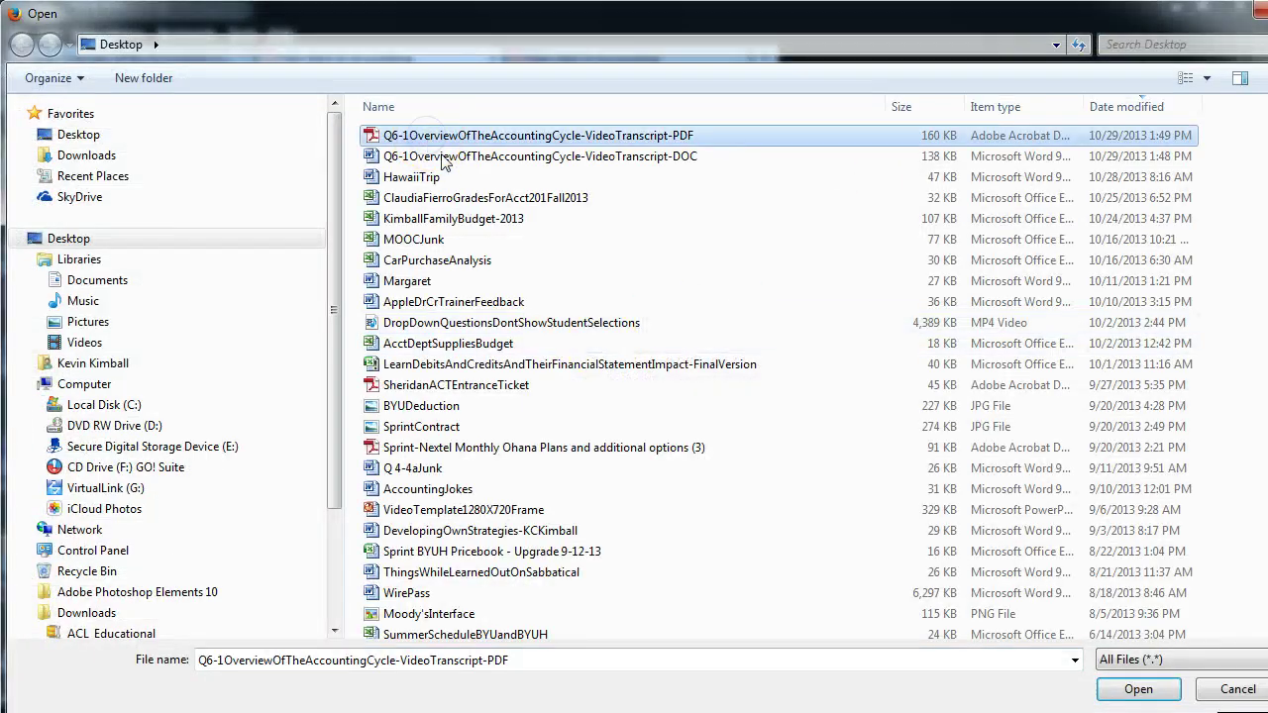
pyautogui.click(1138, 688)
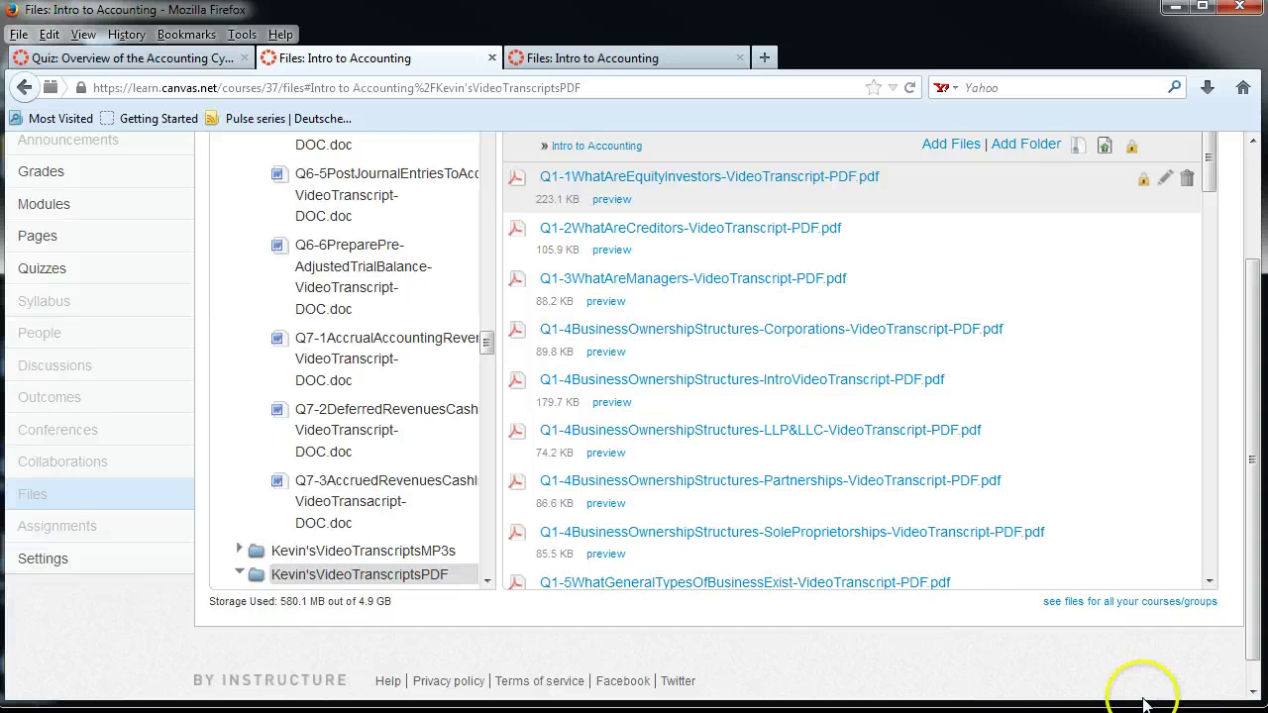
# Open the DOC video transcripts folder and upload Q6-1OverviewOfTheAccountingCycle-VideoTranscript-DOC from the Desktop.
pyautogui.moveTo(483, 344); pyautogui.dragTo(489, 133)
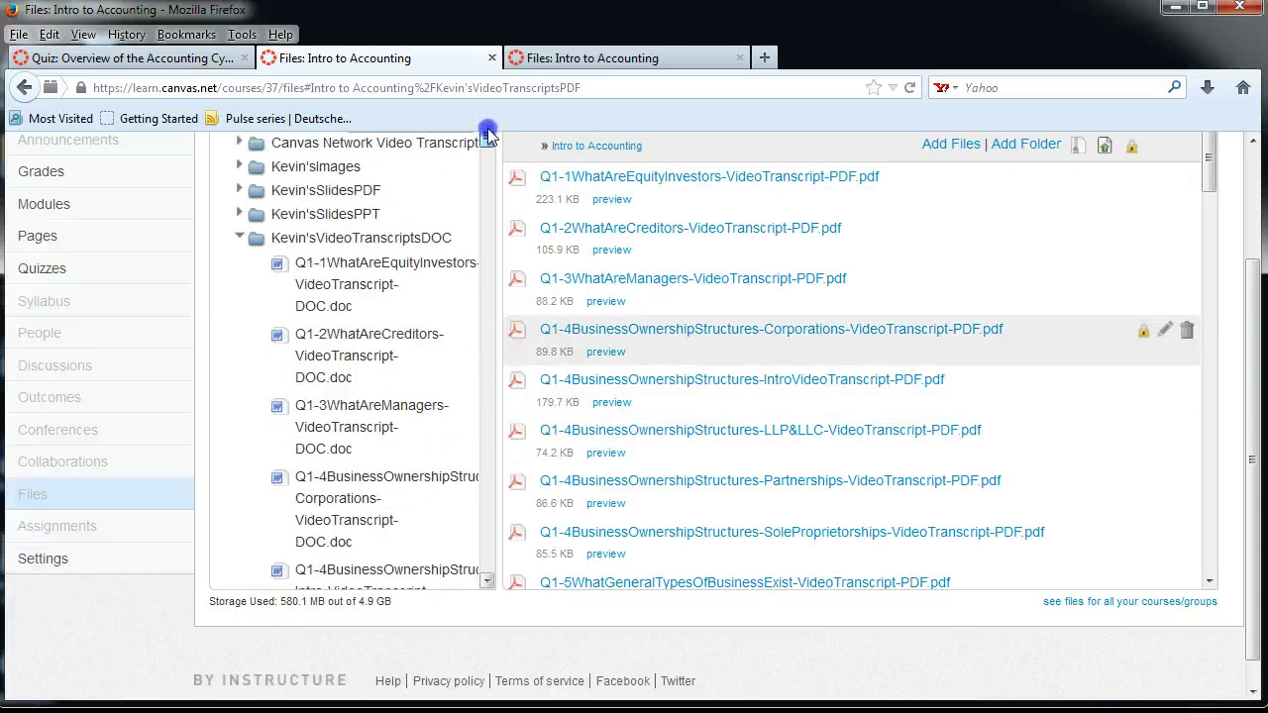
pyautogui.moveTo(1245, 416); pyautogui.dragTo(1245, 287)
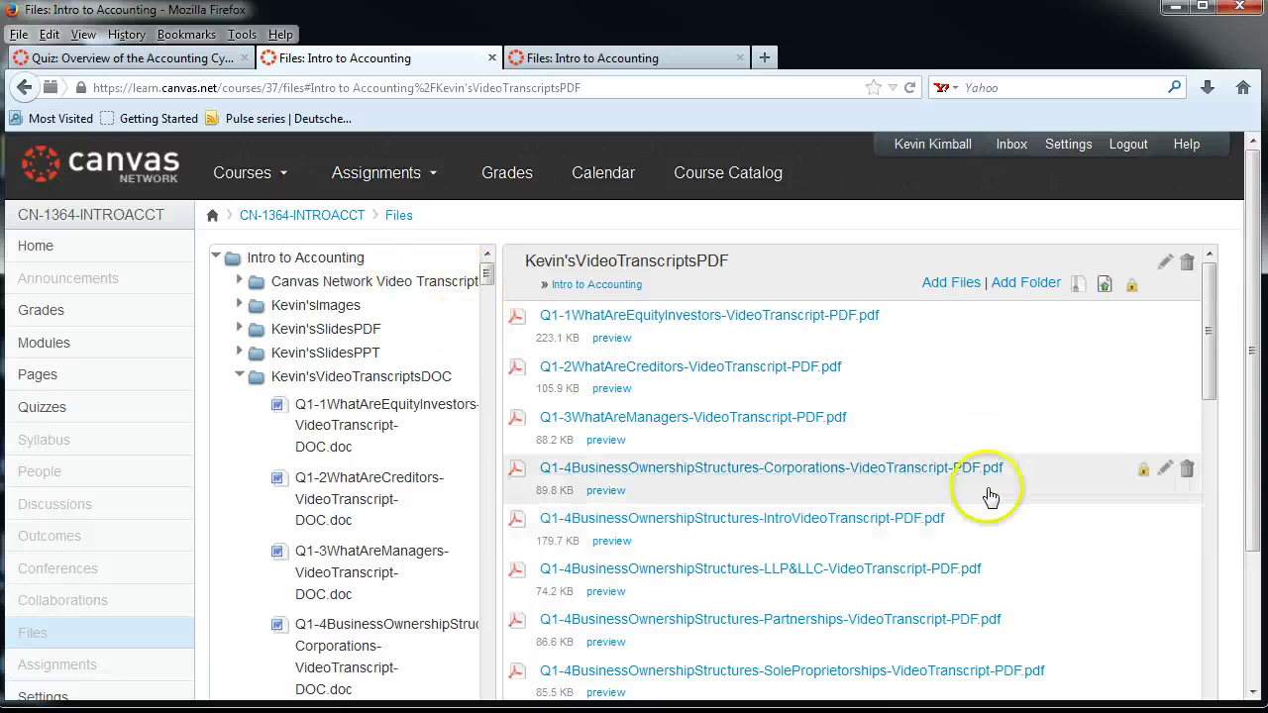
pyautogui.click(336, 383)
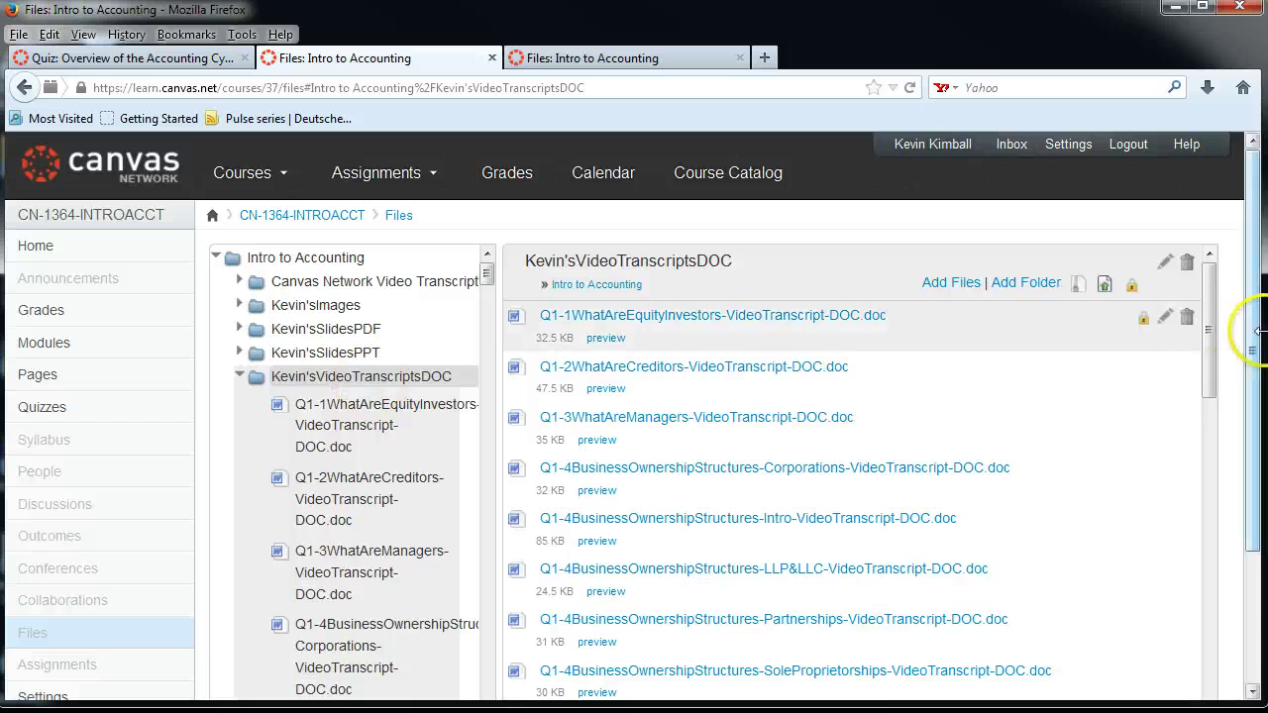
pyautogui.moveTo(1206, 341); pyautogui.dragTo(1186, 673)
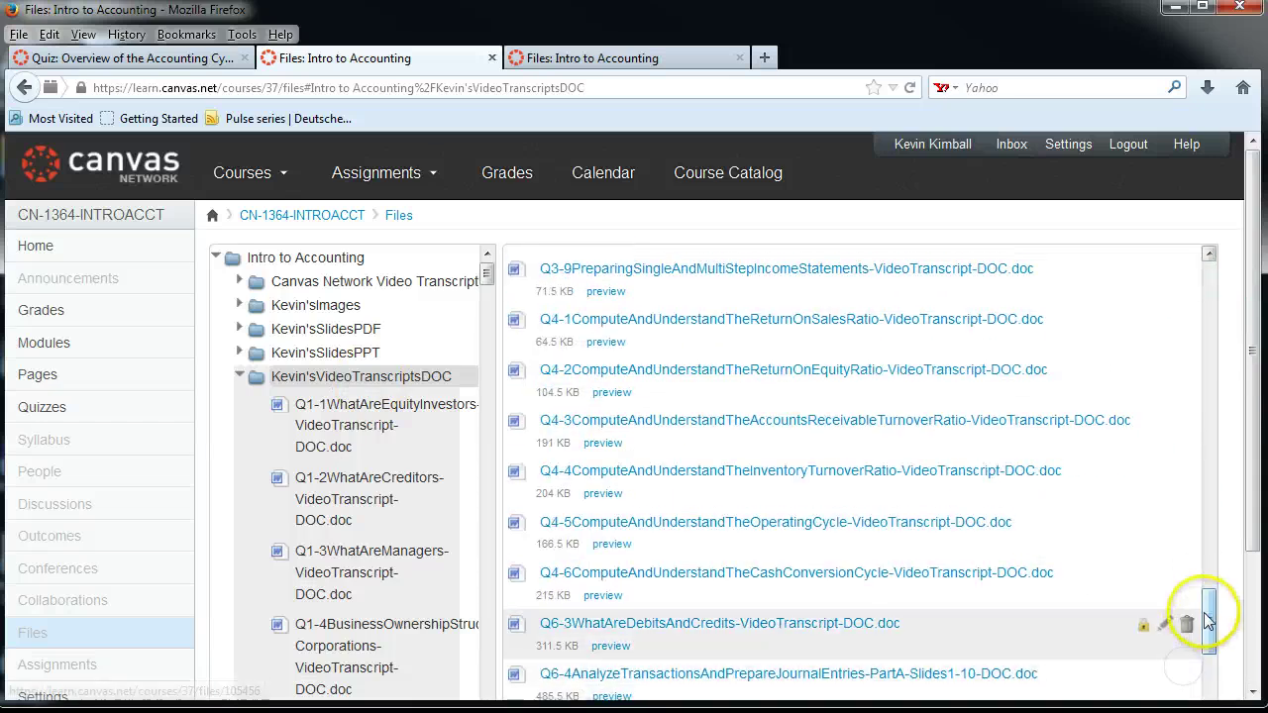
pyautogui.moveTo(1207, 614); pyautogui.dragTo(1209, 674)
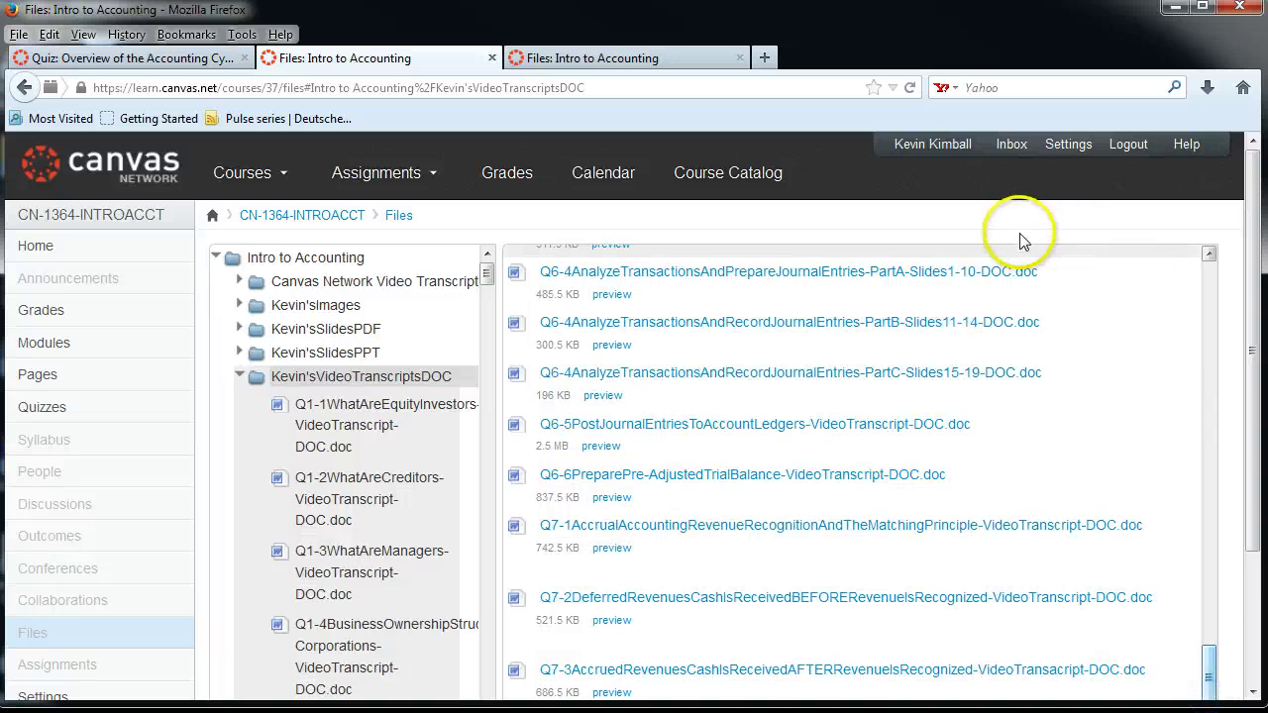
pyautogui.moveTo(1211, 659); pyautogui.dragTo(1211, 254)
pyautogui.click(951, 283)
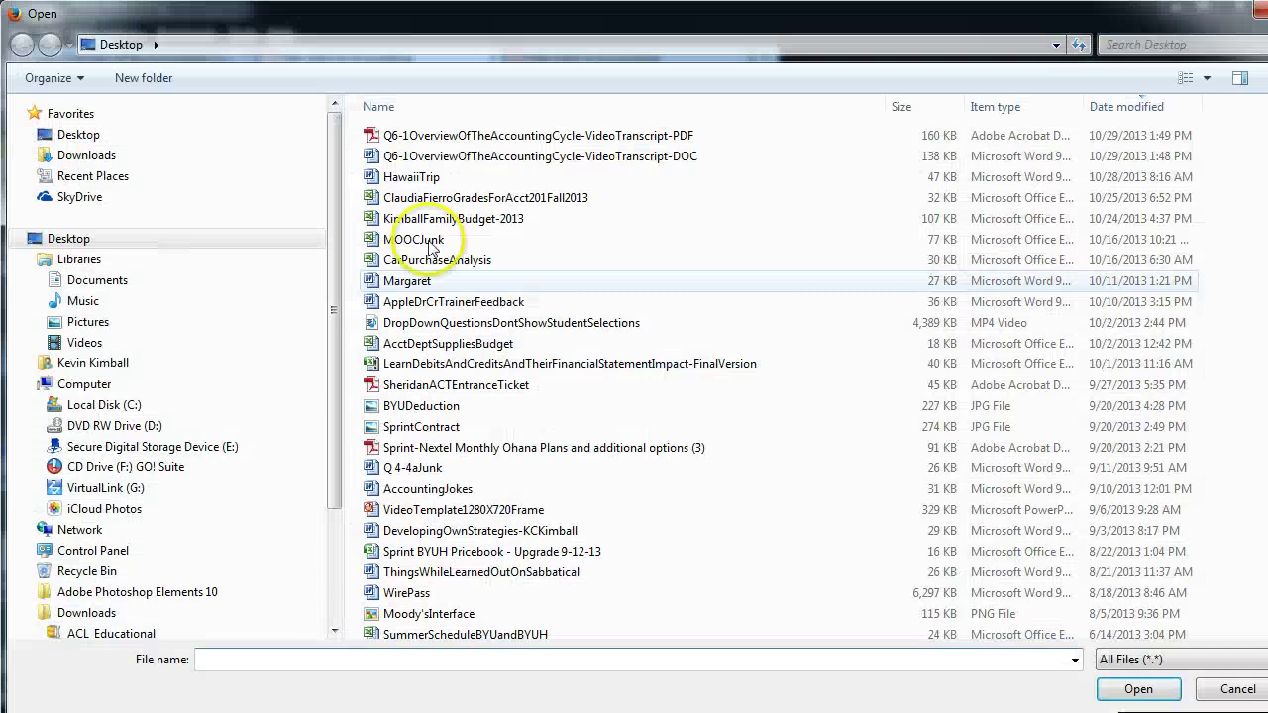
pyautogui.click(383, 158)
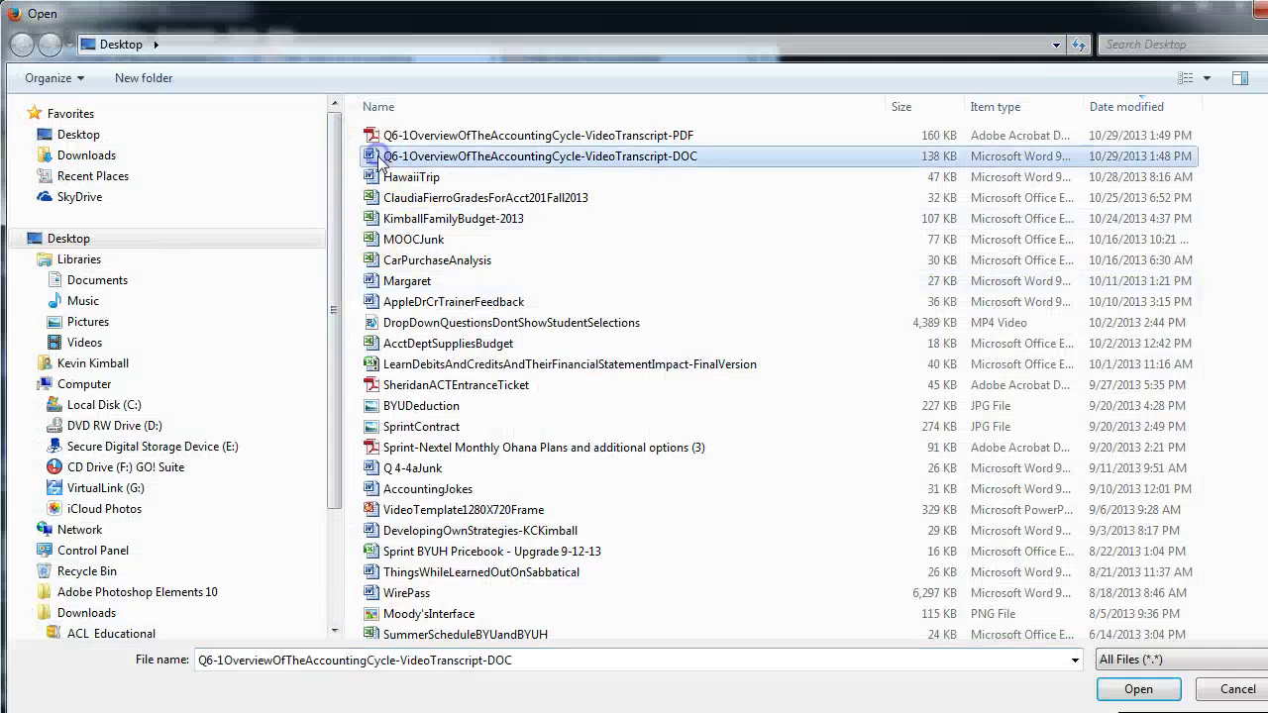
pyautogui.click(1139, 689)
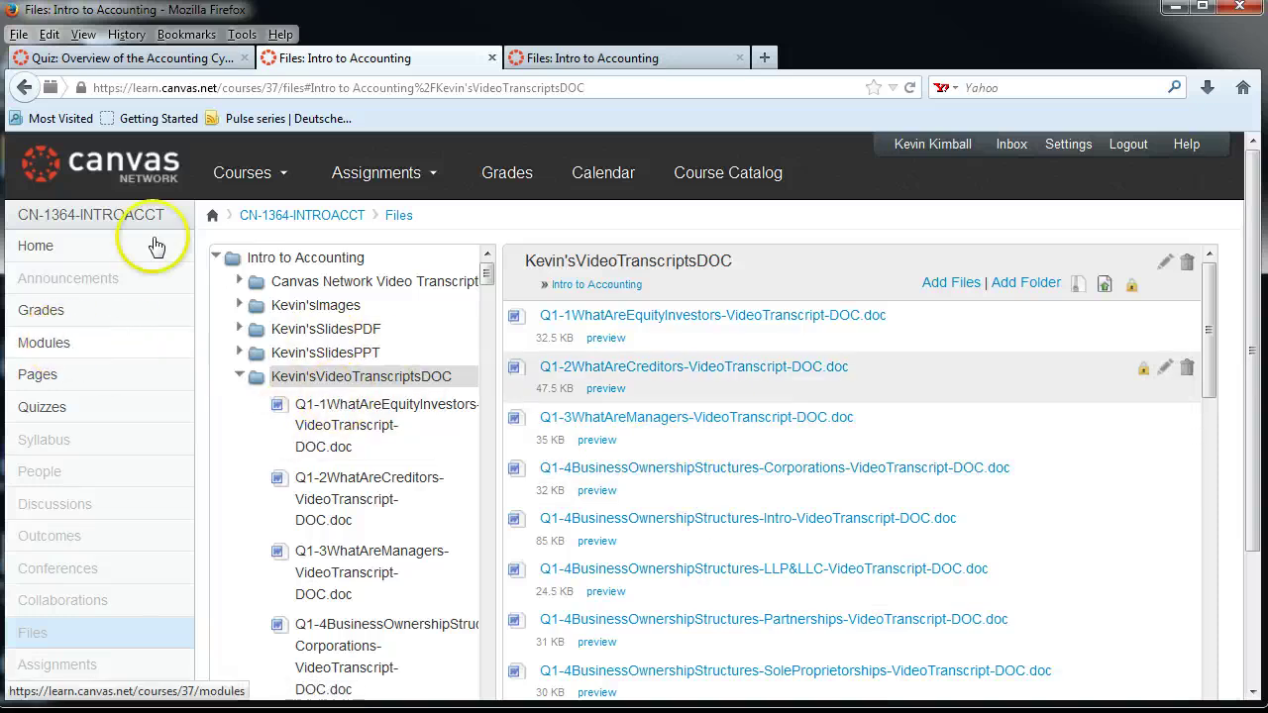
# Open the "Study: Overview of the Accounting Cycle" page from Module 12 for editing and enlarge its editing area.
pyautogui.click(158, 58)
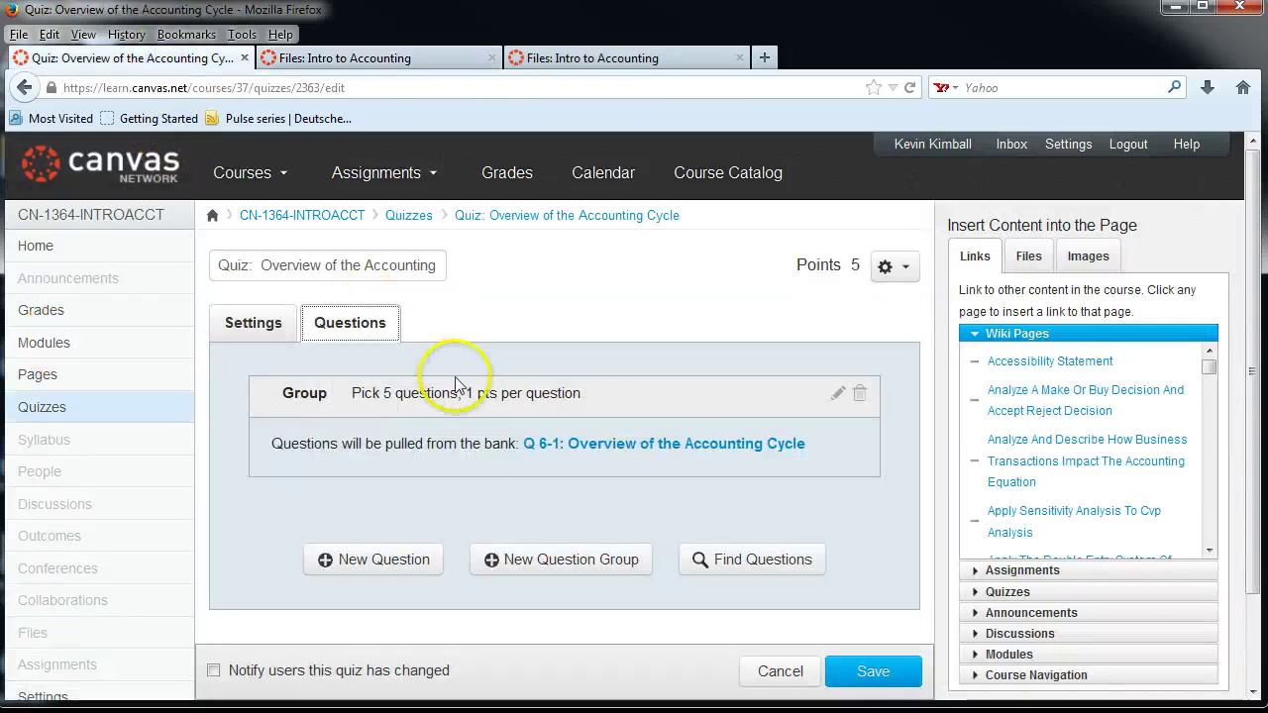
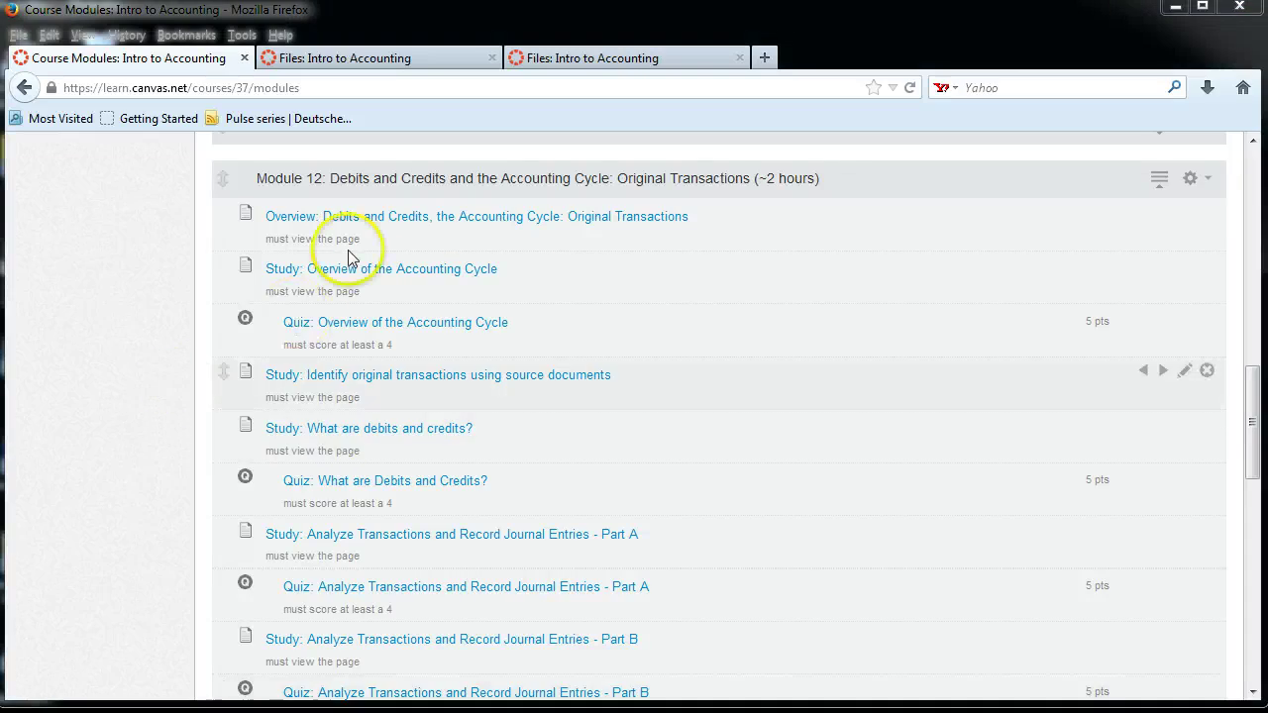
pyautogui.click(374, 276)
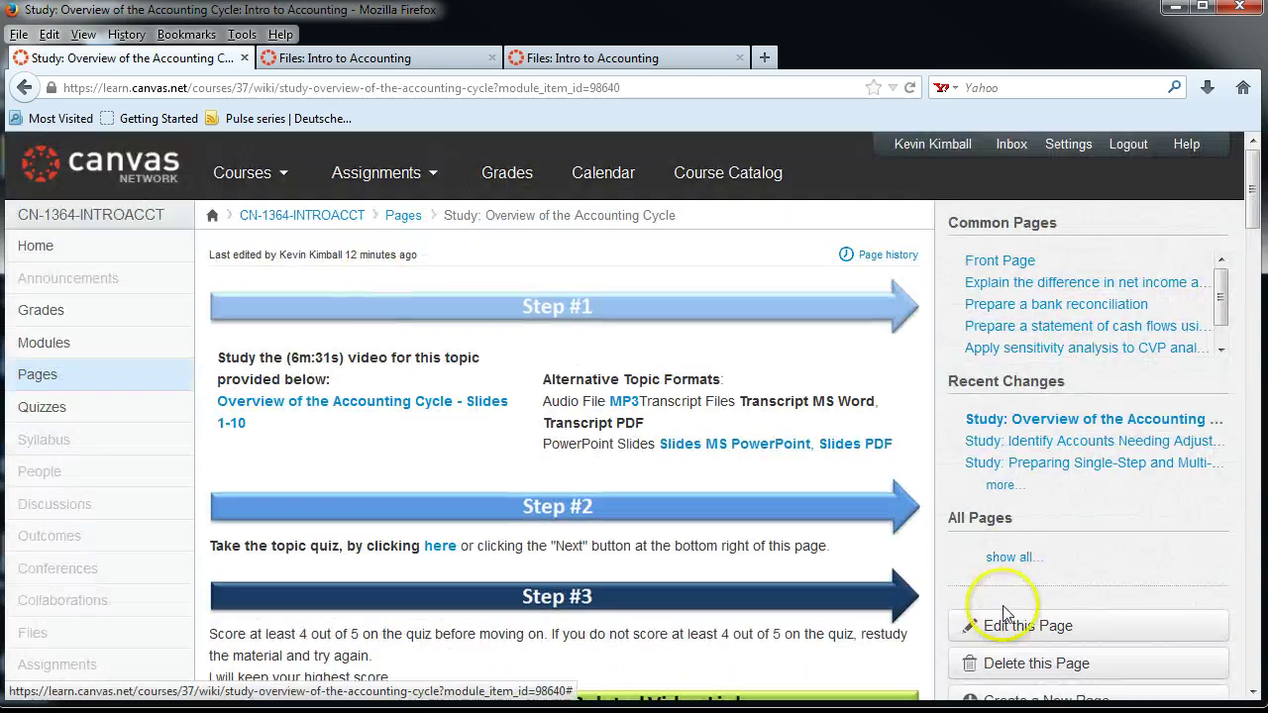
pyautogui.click(1005, 622)
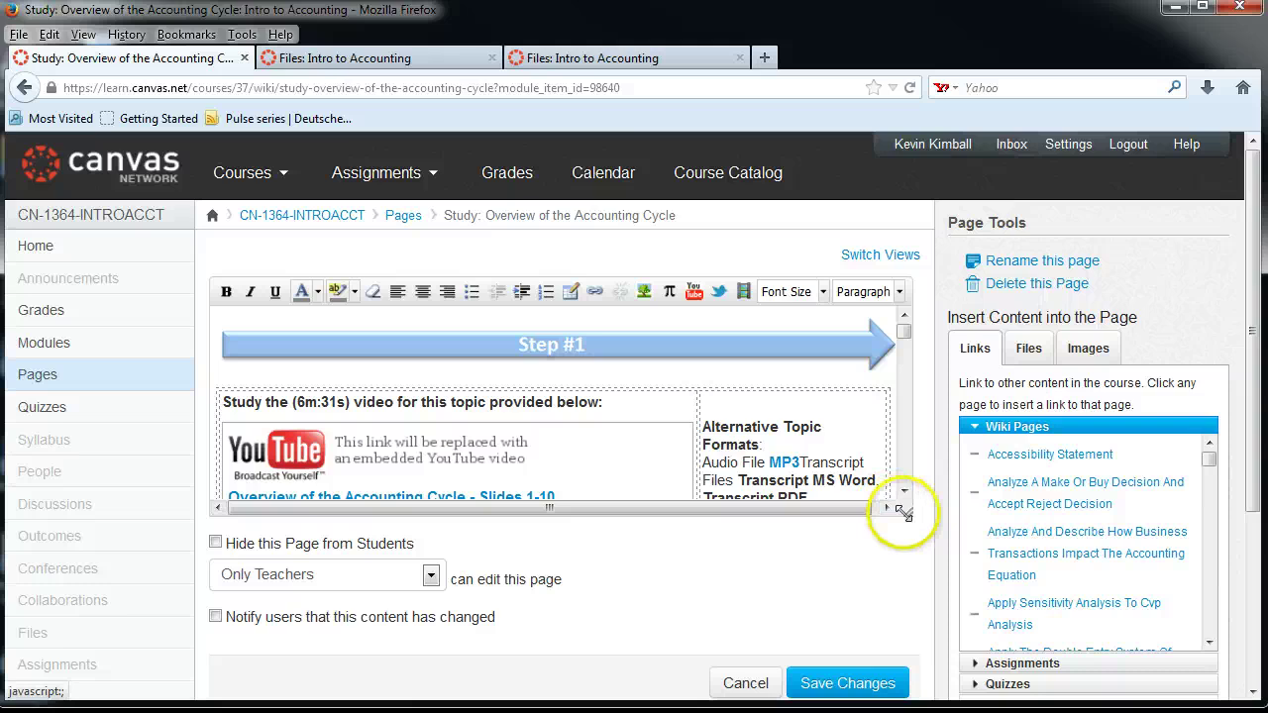
pyautogui.moveTo(899, 509); pyautogui.dragTo(906, 705)
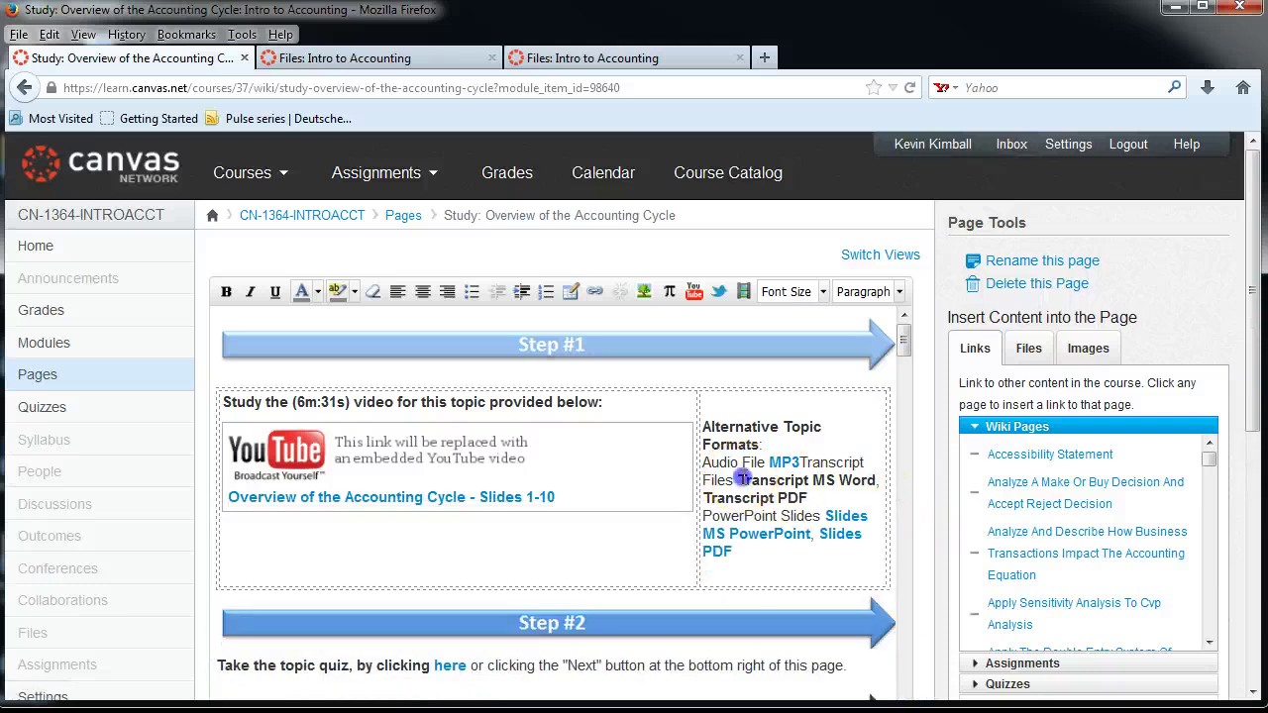
# Unlink the "Transcript MS Word, Transcript PDF" text, and link "Transcript MS Word" to Q6-1OverviewOfTheAccountingCycle-VideoTranscript-DOC.doc in the DOC video transcripts folder.
pyautogui.moveTo(741, 477); pyautogui.dragTo(811, 498)
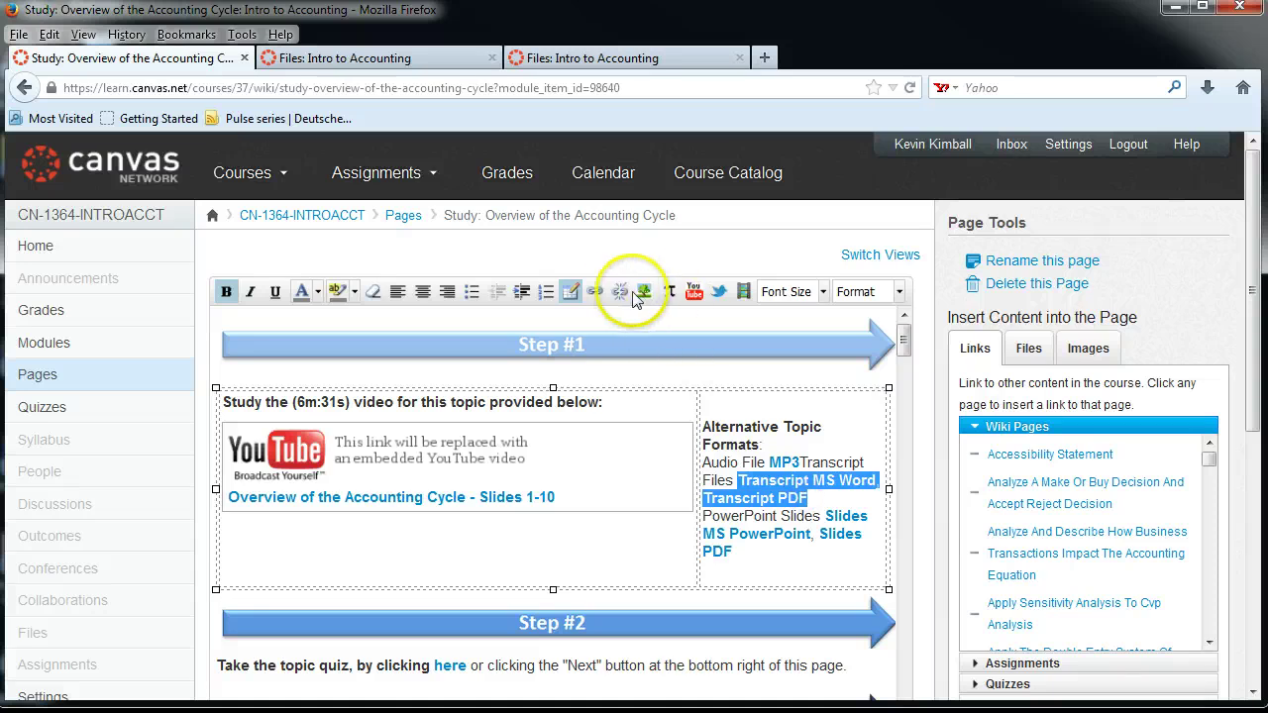
pyautogui.click(620, 293)
pyautogui.click(745, 485)
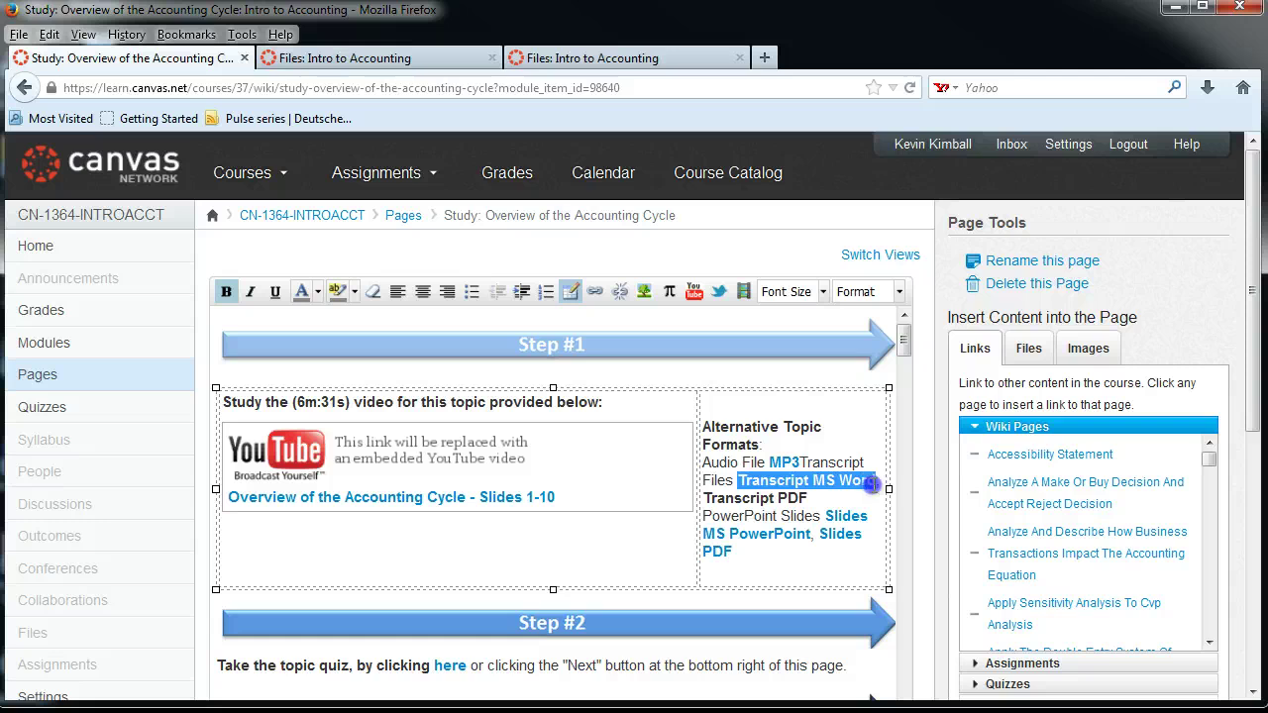
pyautogui.click(1038, 351)
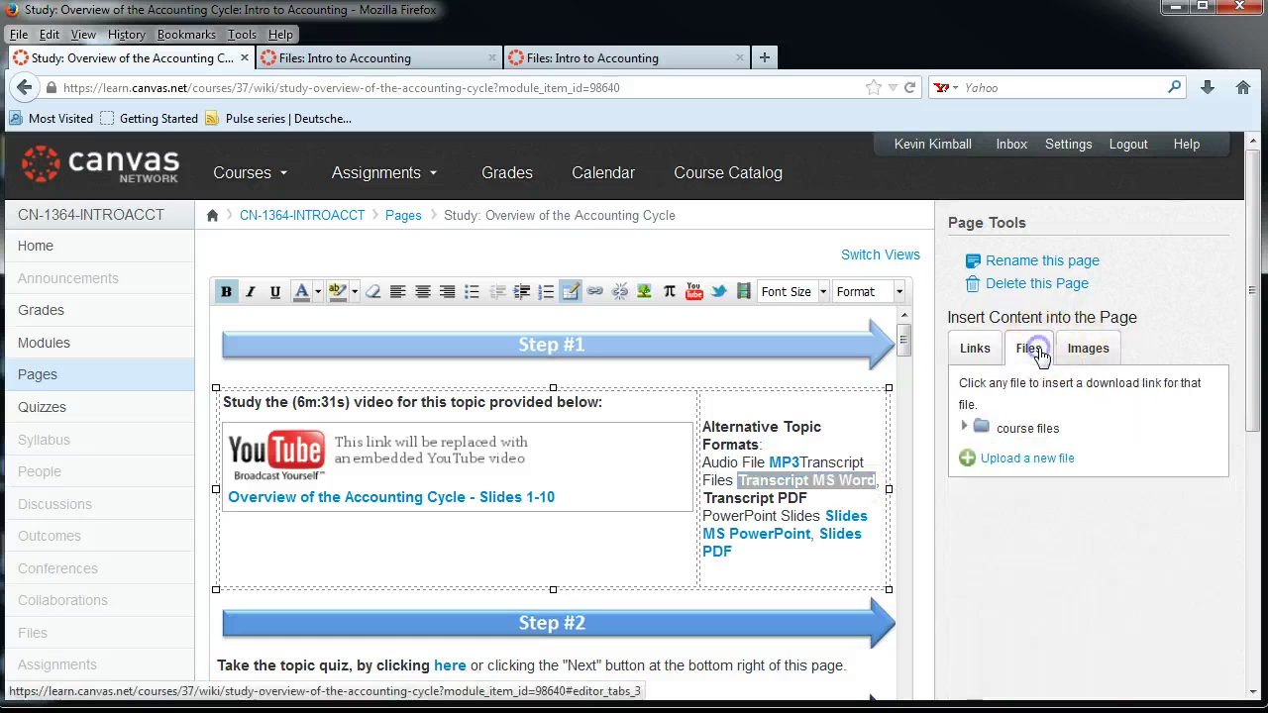
pyautogui.click(962, 430)
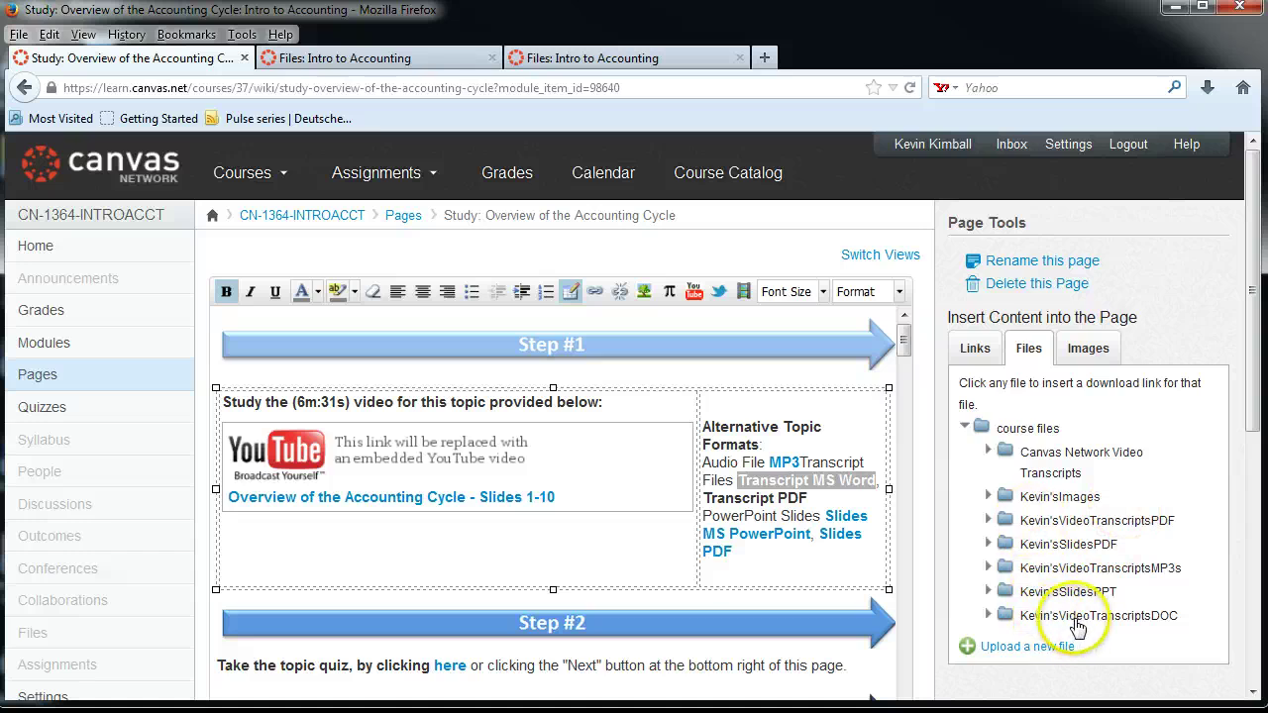
pyautogui.click(1146, 623)
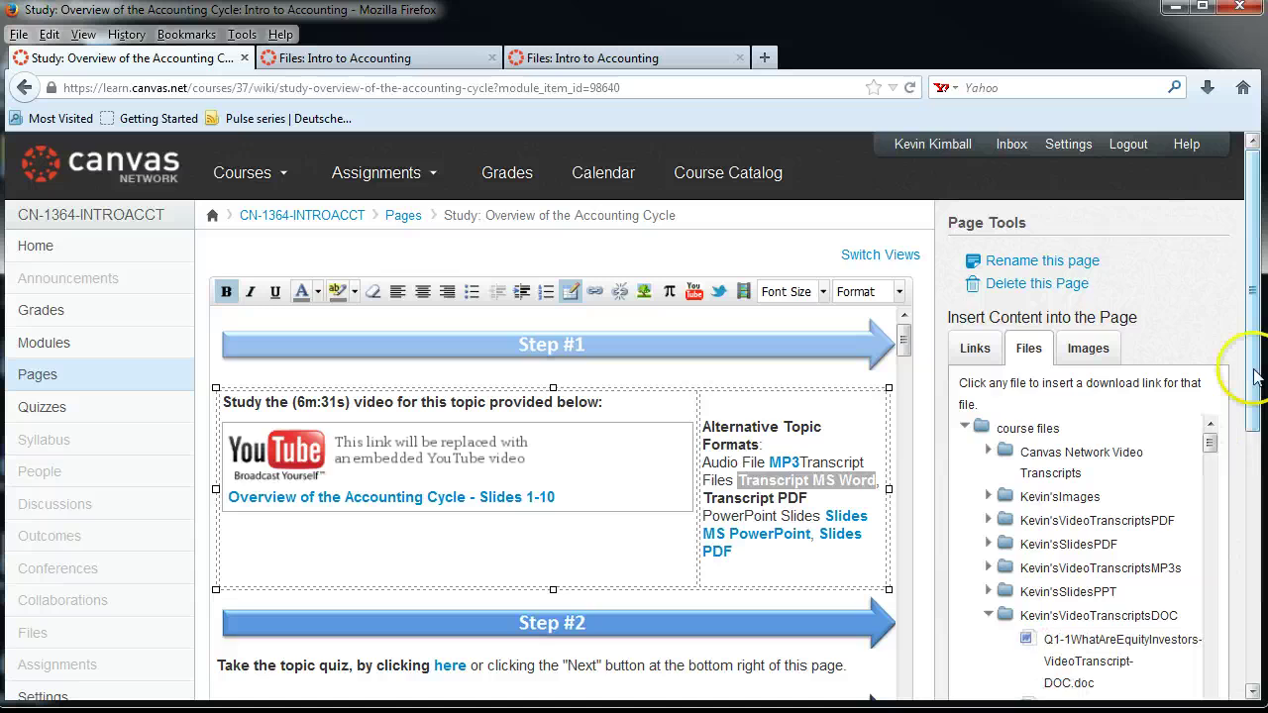
pyautogui.moveTo(1256, 374); pyautogui.dragTo(1244, 516)
pyautogui.moveTo(1210, 188); pyautogui.dragTo(1192, 479)
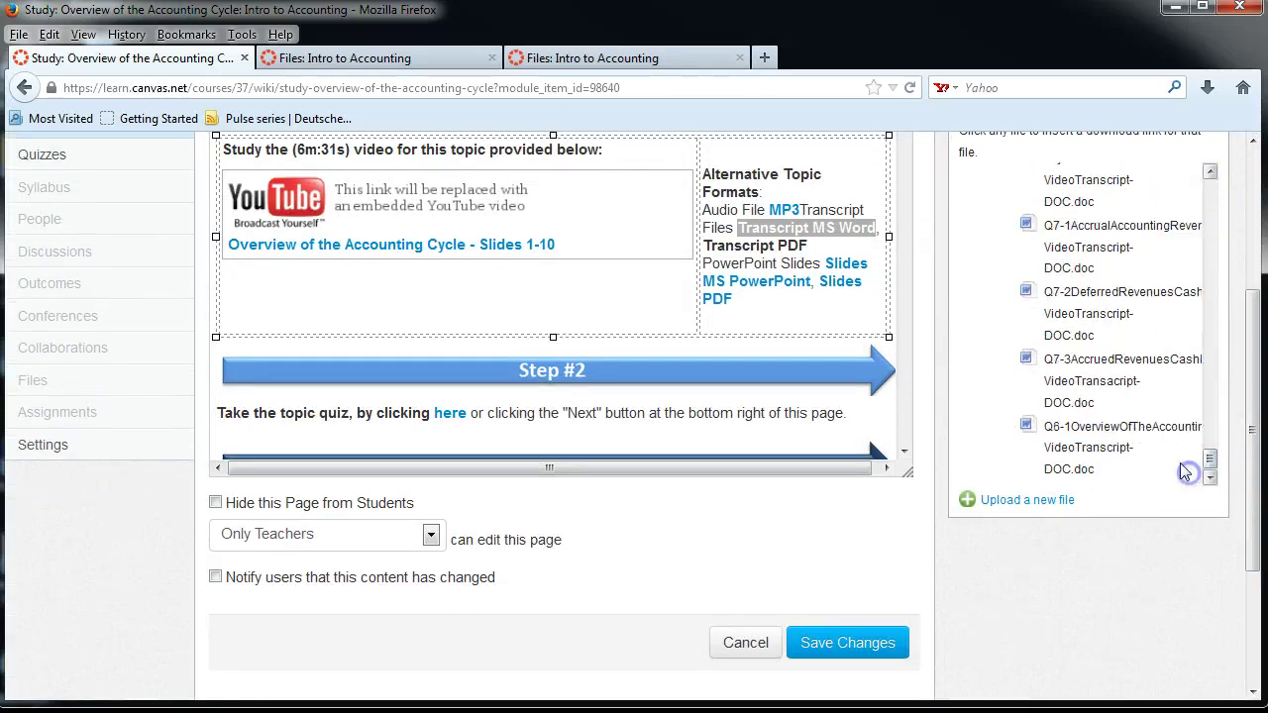
pyautogui.click(1053, 445)
pyautogui.click(1149, 436)
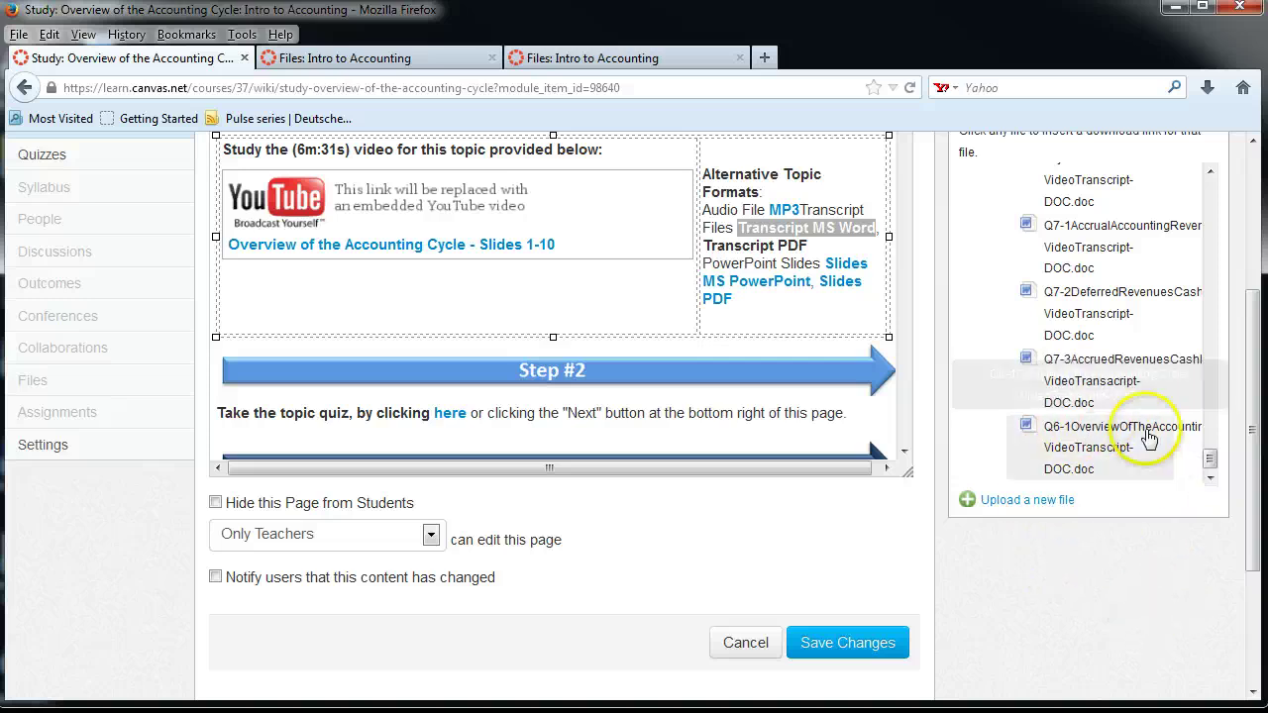
pyautogui.click(1081, 439)
# Link the "Transcript PDF" text to Q6-1OverviewOfTheAccountingCycle-VideoTranscript-PDF.pdf from the PDF video transcripts folder in the course files.
pyautogui.click(728, 248)
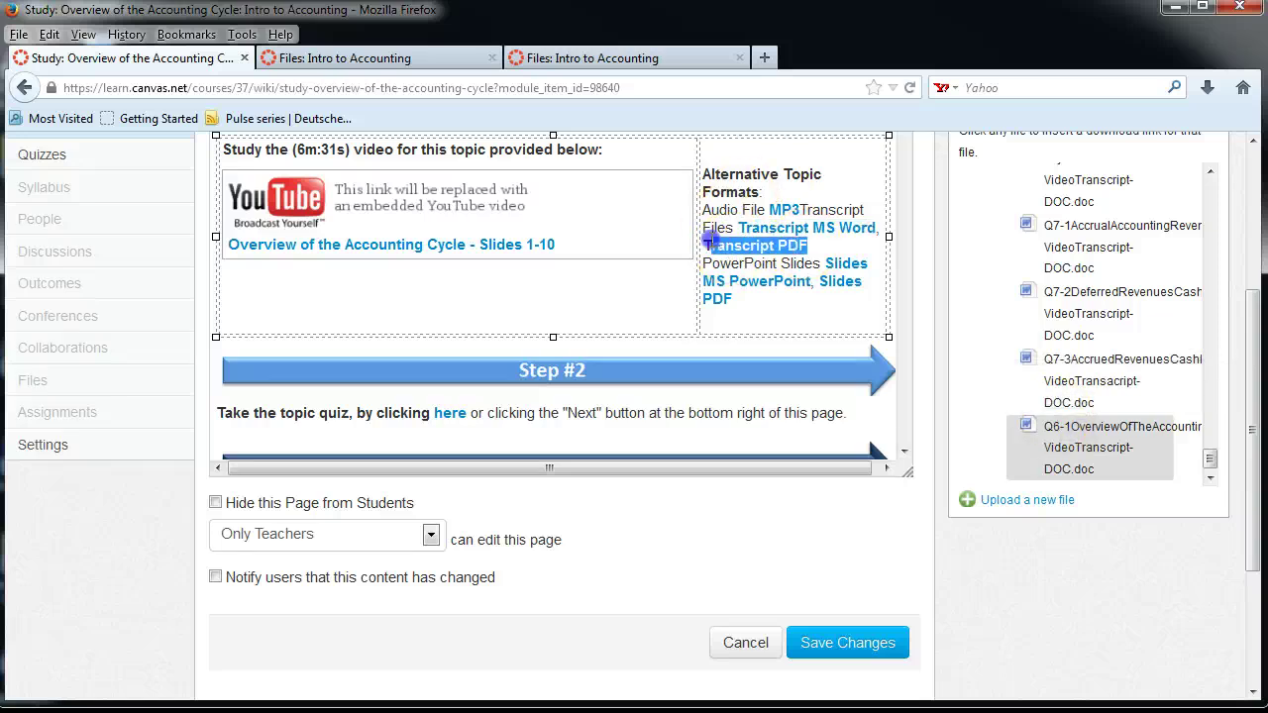
pyautogui.click(1210, 461)
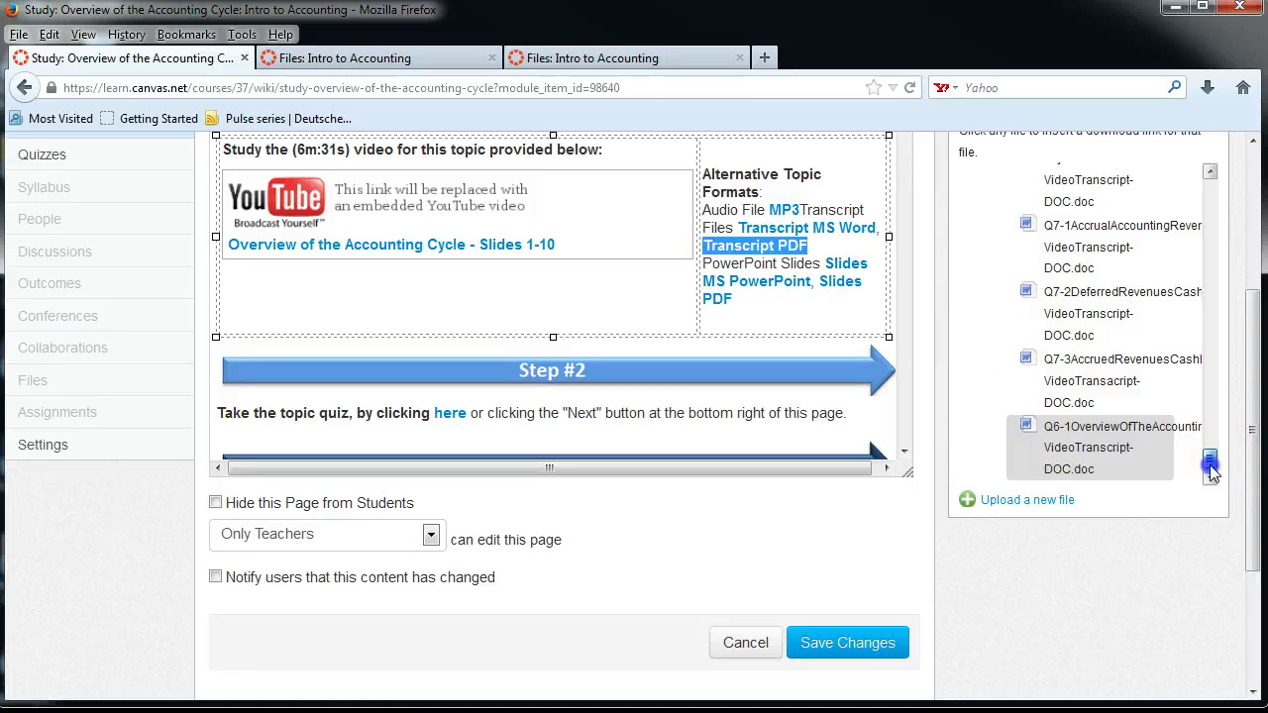
pyautogui.moveTo(1210, 466); pyautogui.dragTo(1218, 162)
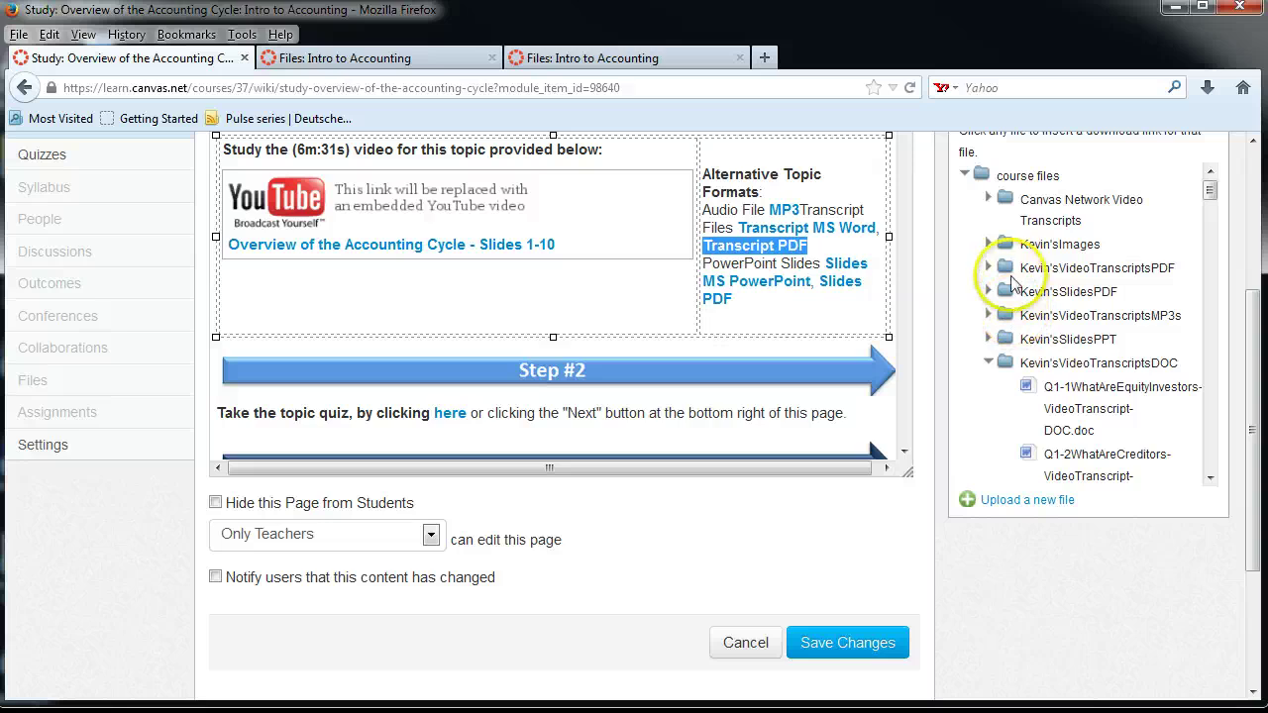
pyautogui.click(1005, 270)
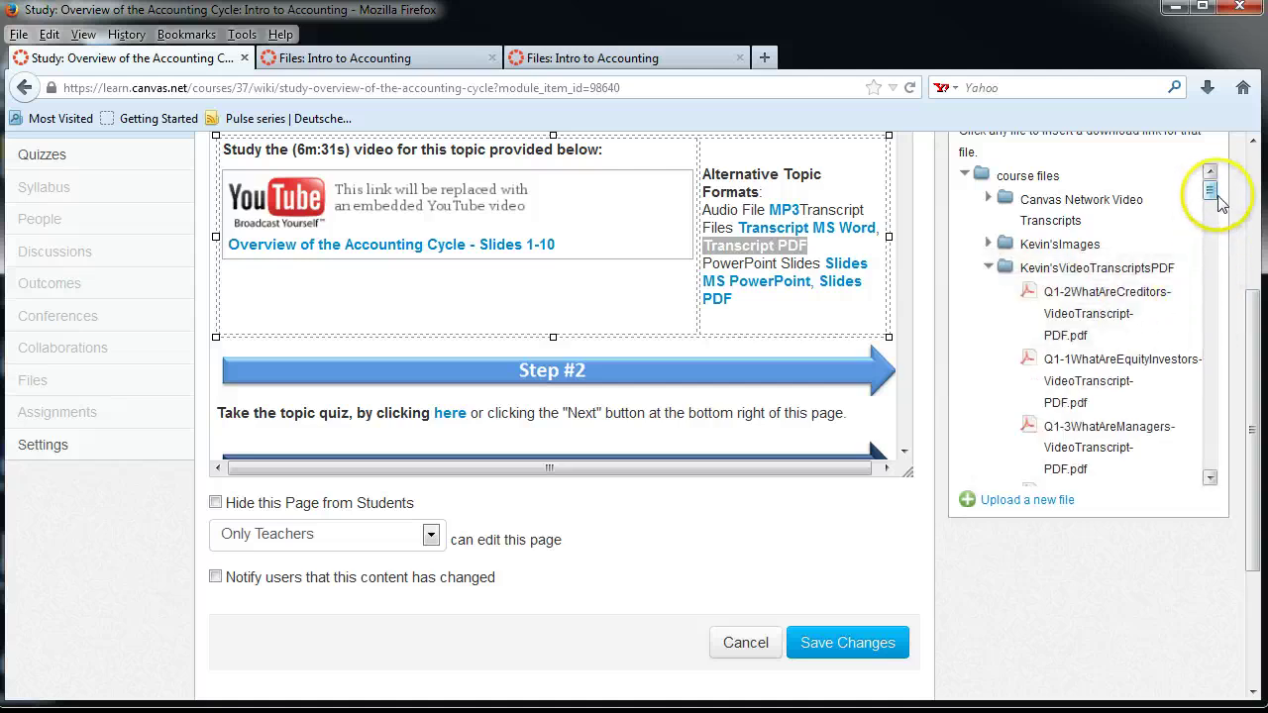
pyautogui.moveTo(1211, 193); pyautogui.dragTo(1209, 458)
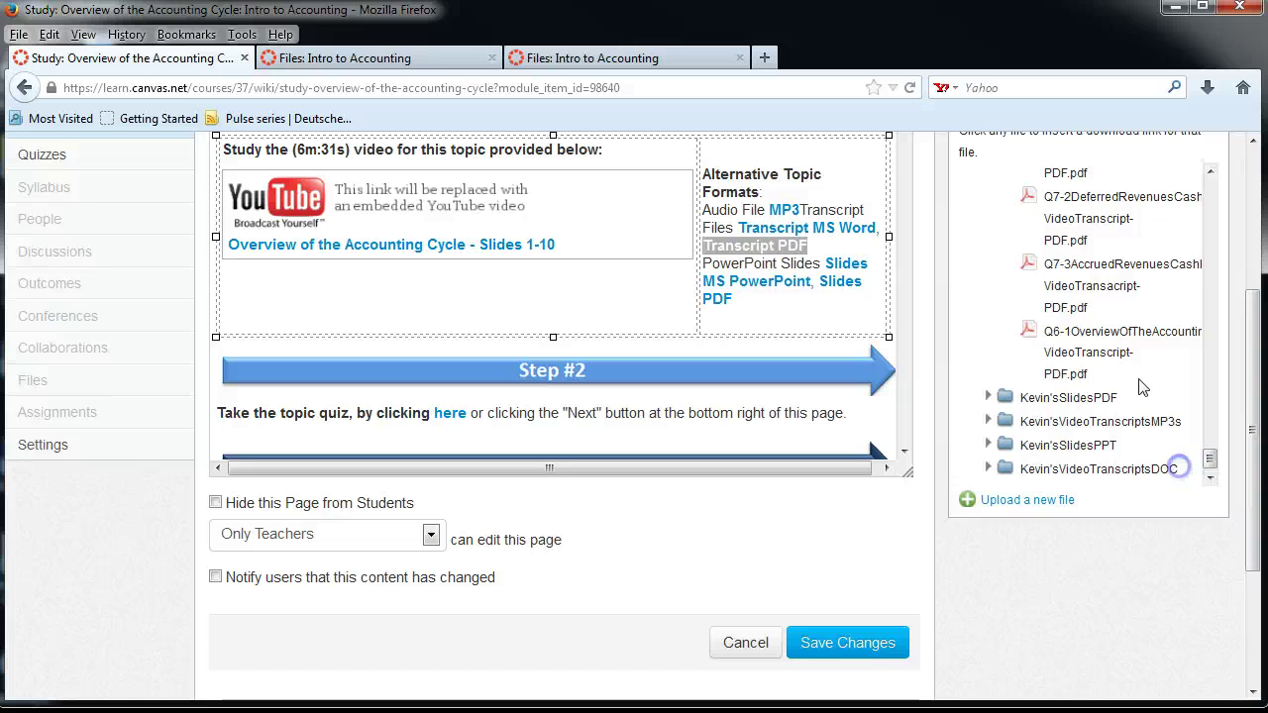
pyautogui.click(1085, 338)
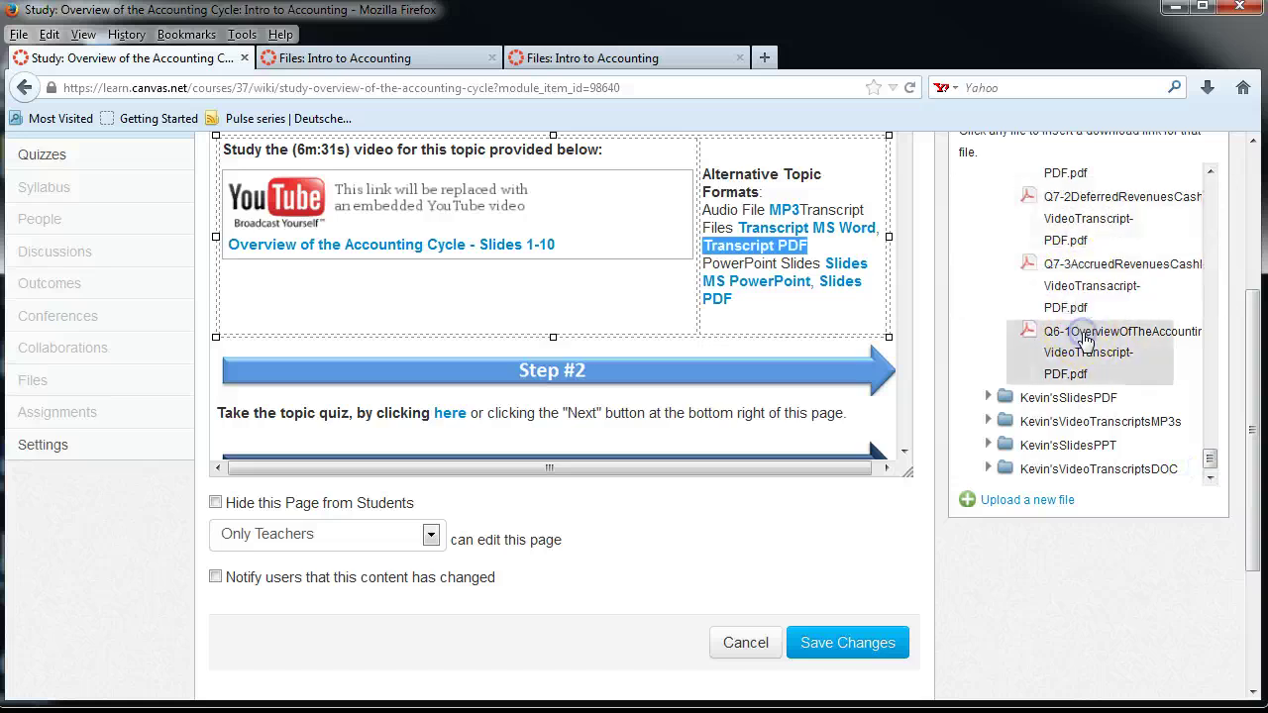
pyautogui.click(804, 265)
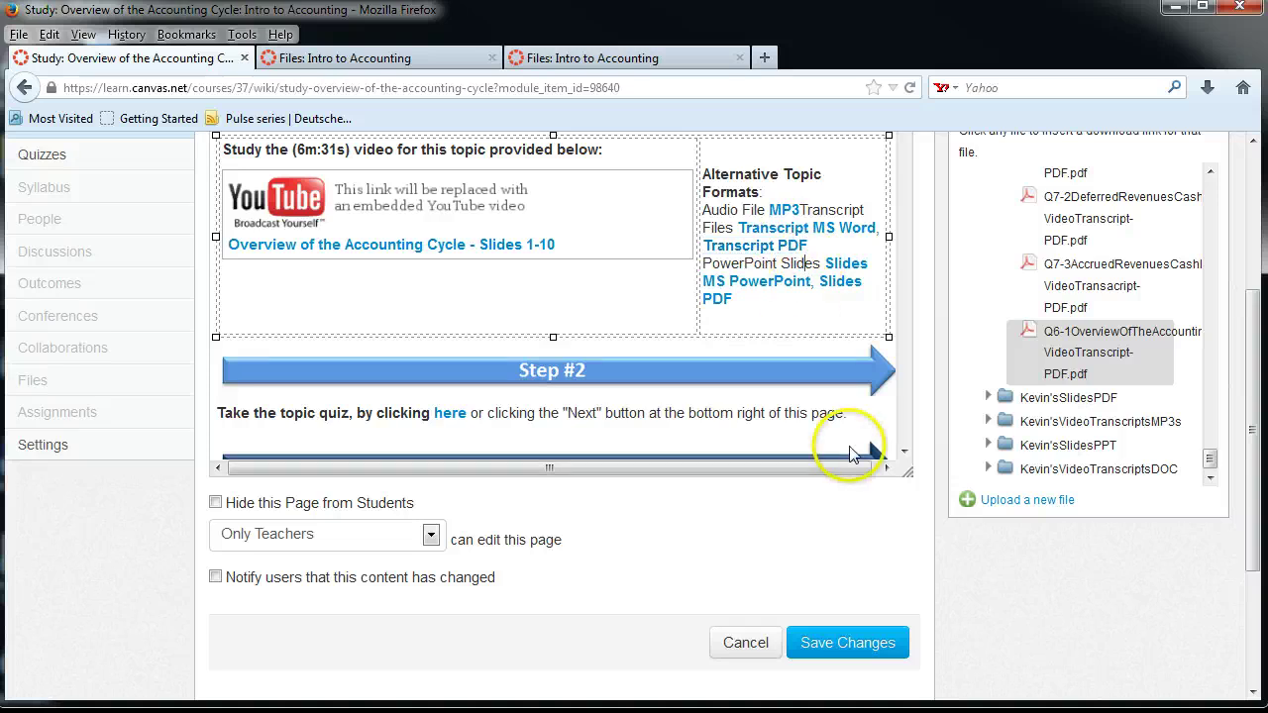
# Save the changes to the study page and look over its transcript text under the slide videos.
pyautogui.click(842, 644)
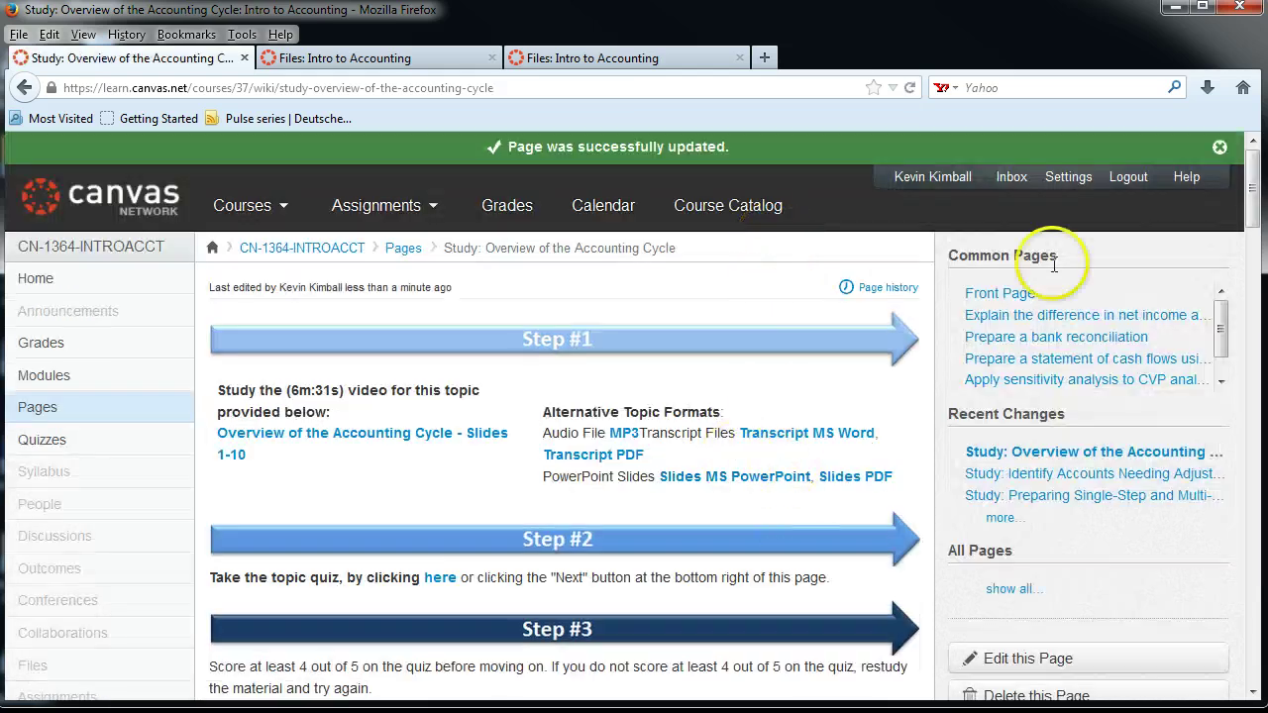
pyautogui.moveTo(1254, 204); pyautogui.dragTo(1252, 277)
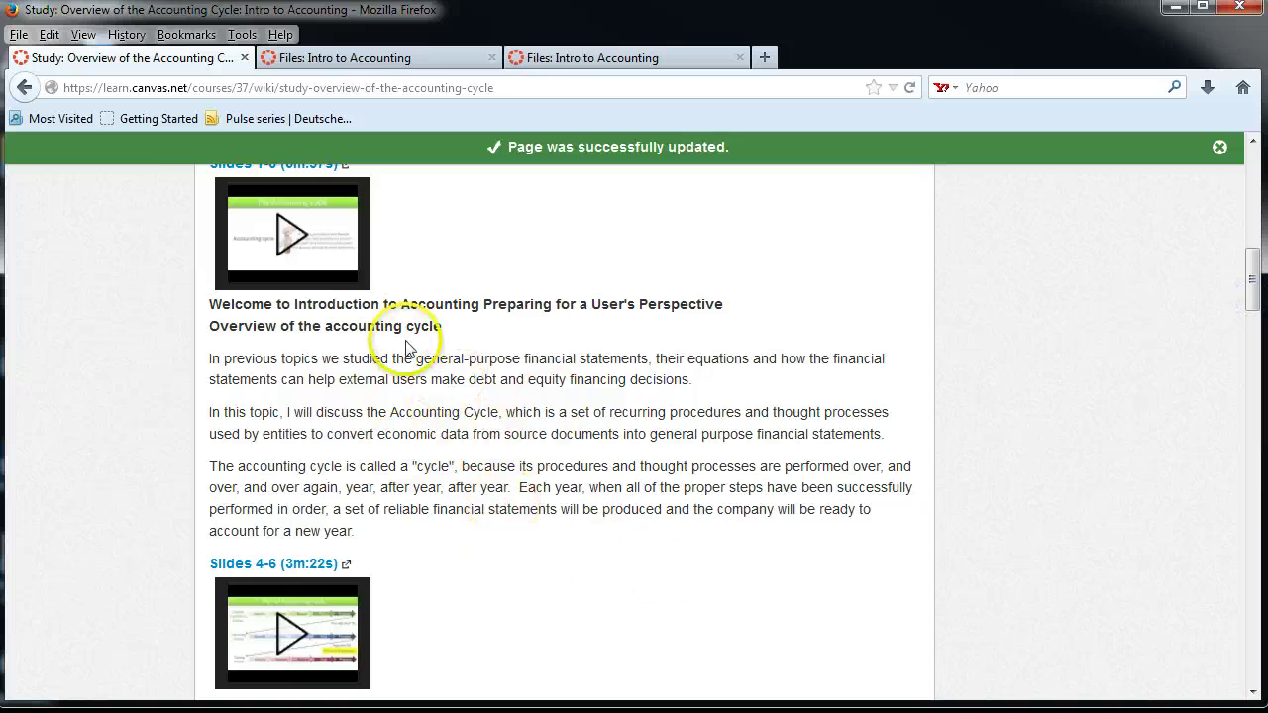
pyautogui.moveTo(1258, 305)
pyautogui.mouseDown()
pyautogui.moveTo(1256, 246)
pyautogui.moveTo(1256, 304)
pyautogui.mouseUp()
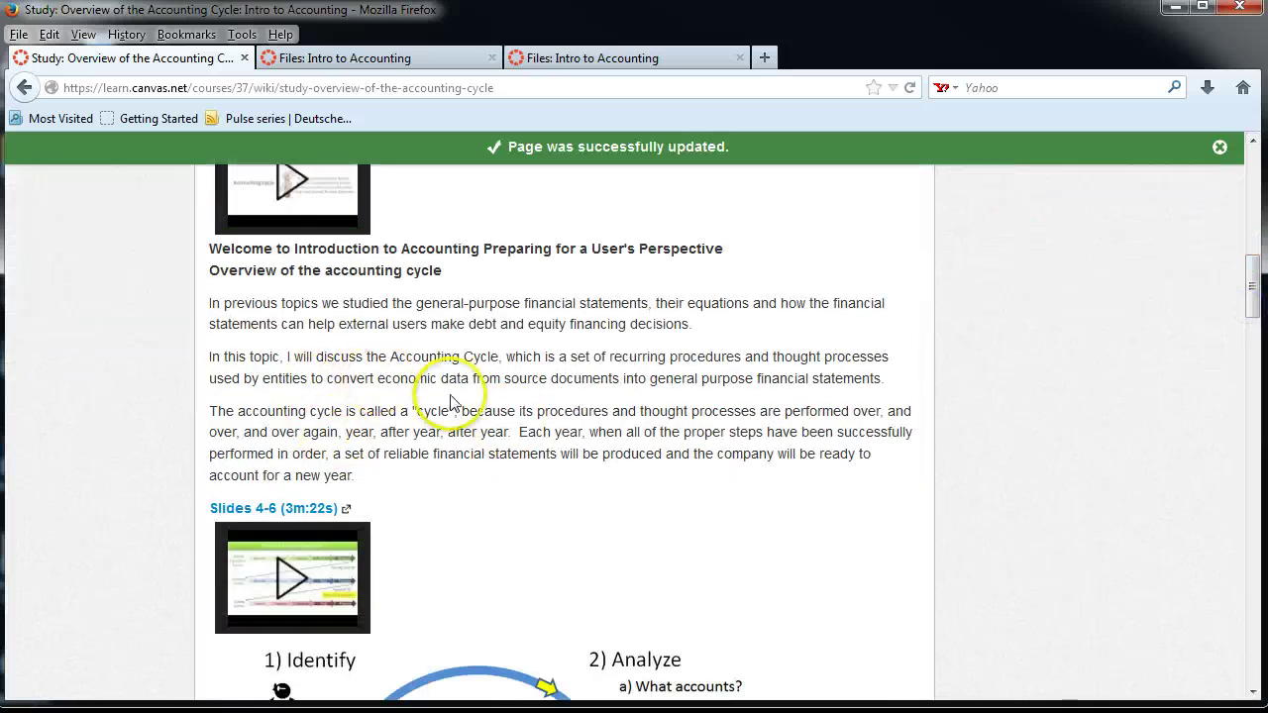